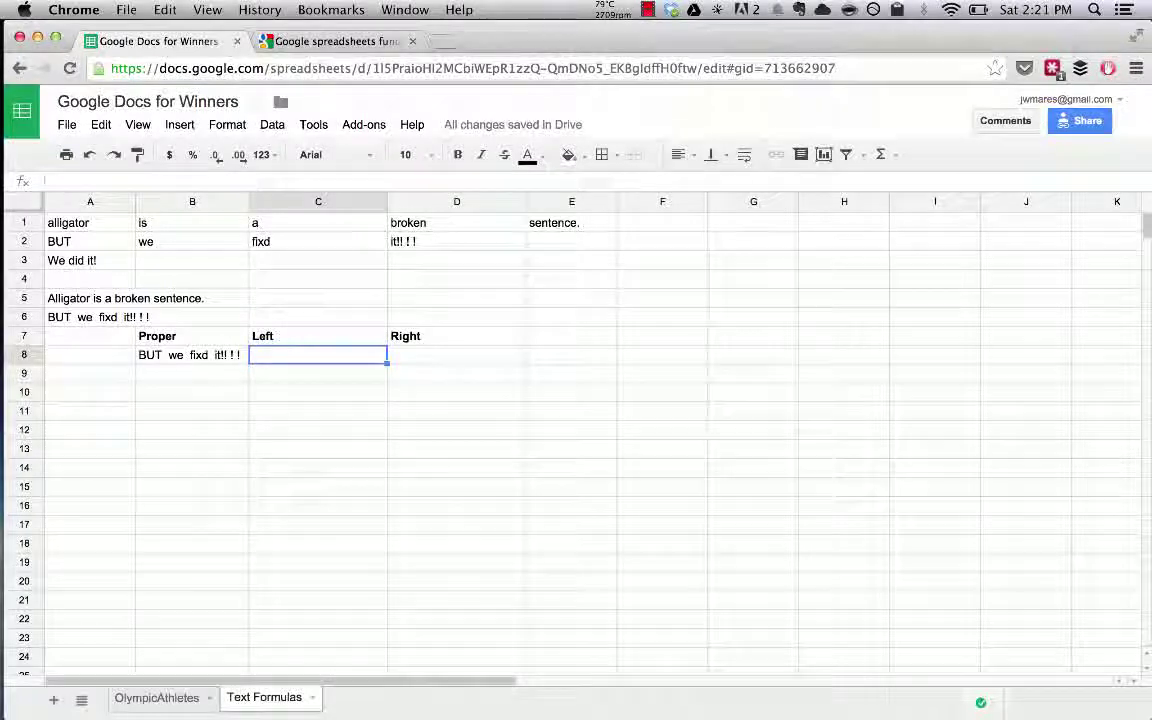
# Wrap the $A$2 reference in cell B8's CONCATENATE formula in the PROPER function
pyautogui.moveTo(98, 244); pyautogui.dragTo(411, 237)
pyautogui.click(411, 239)
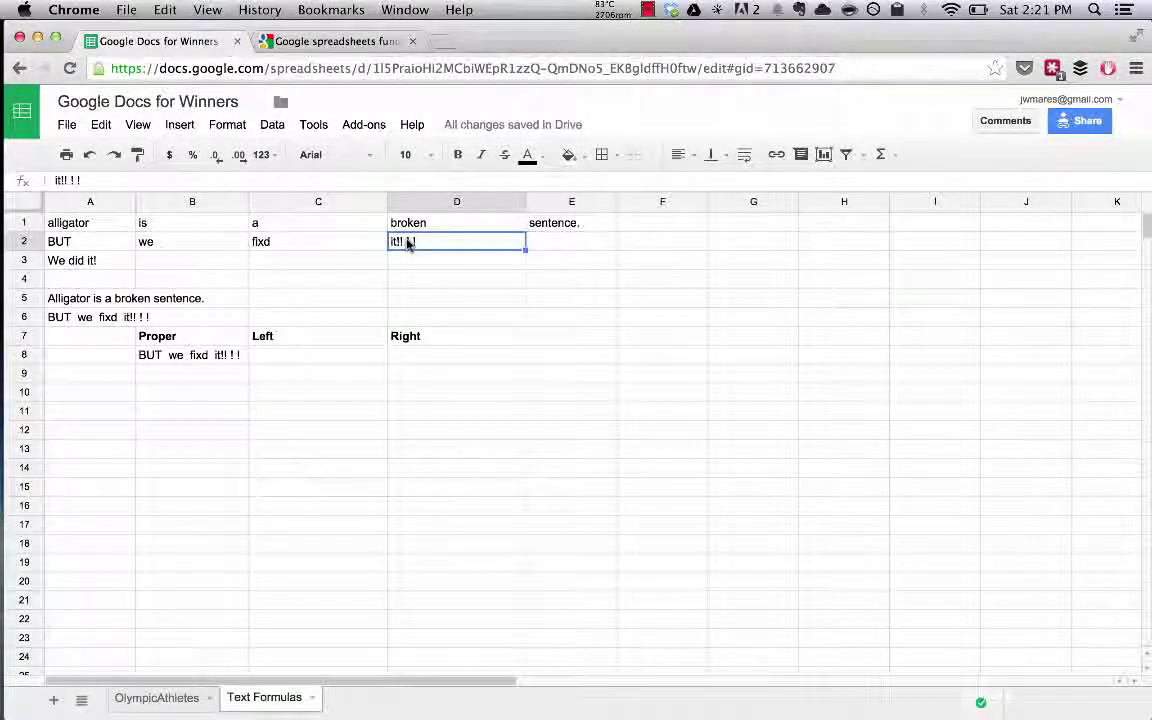
pyautogui.click(91, 302)
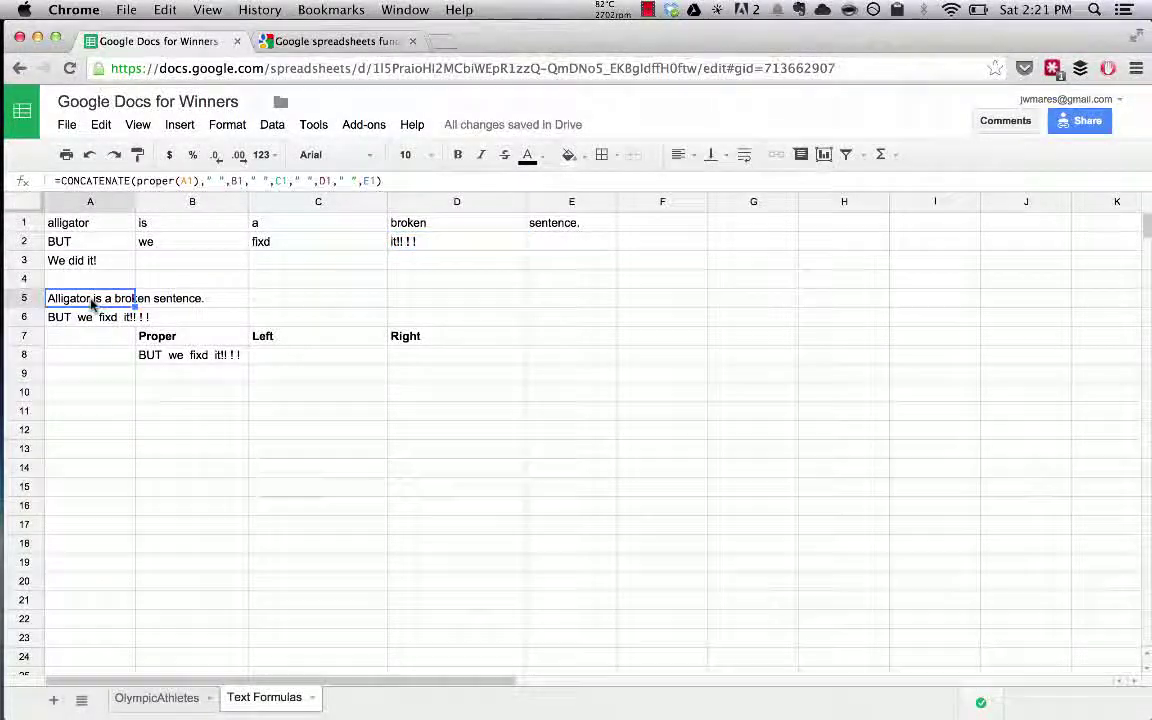
pyautogui.click(214, 362)
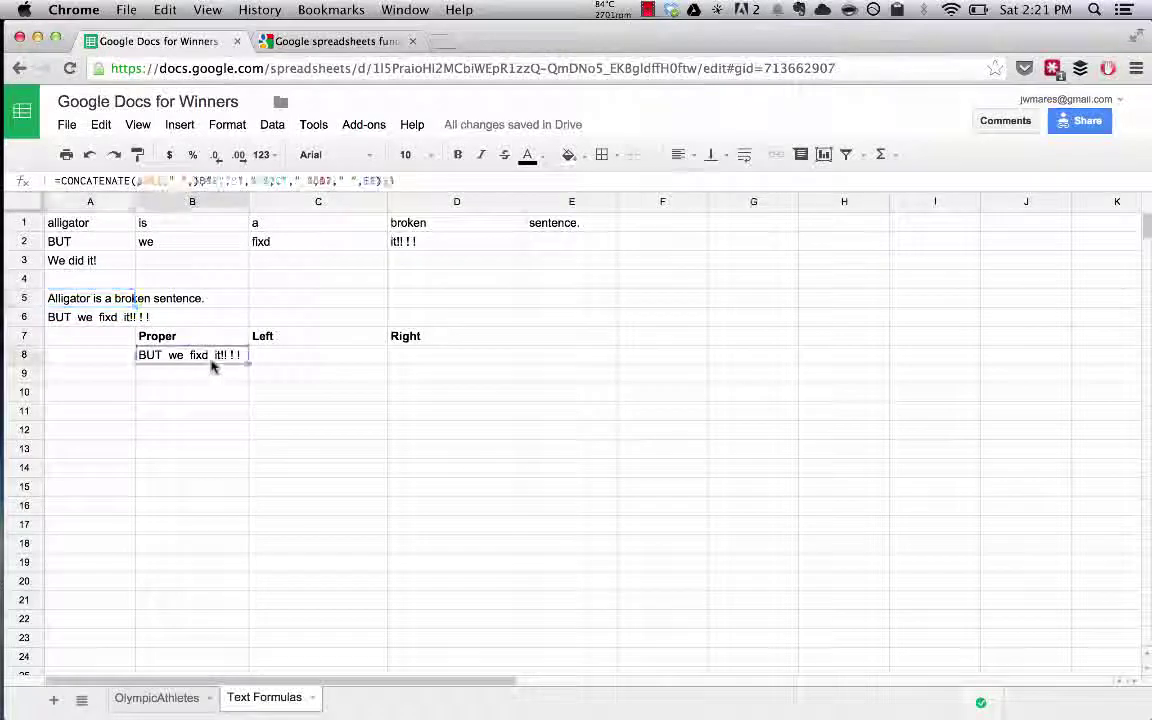
pyautogui.click(137, 180)
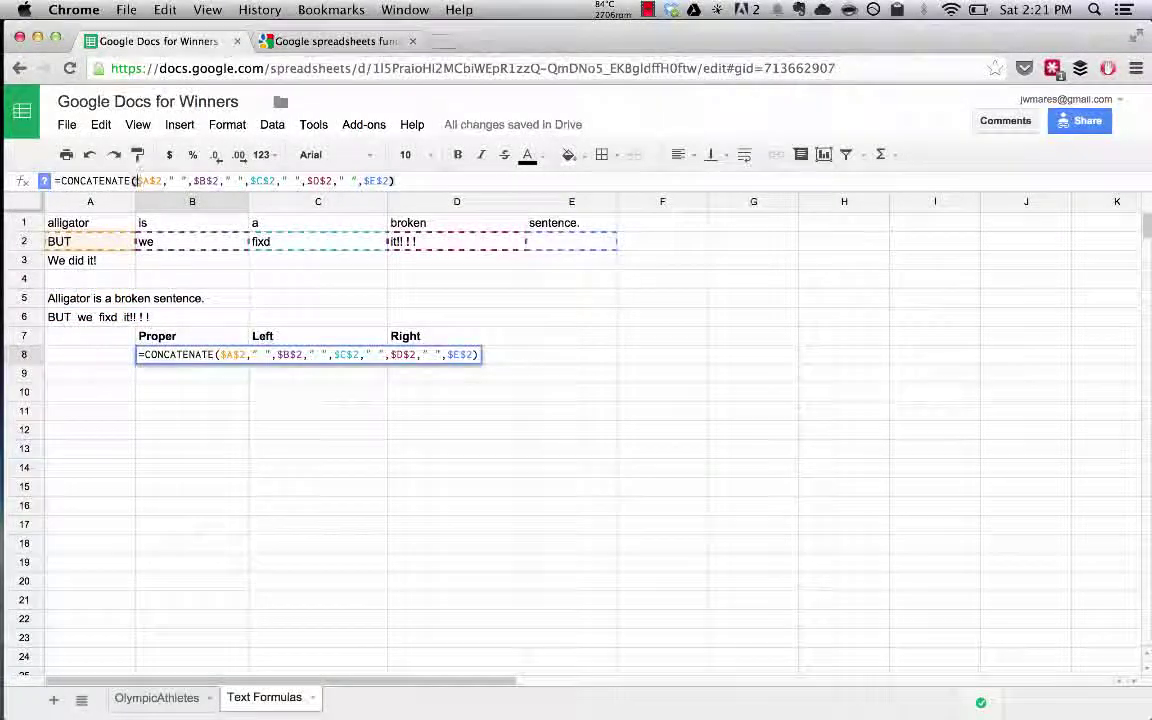
pyautogui.write('proper(')
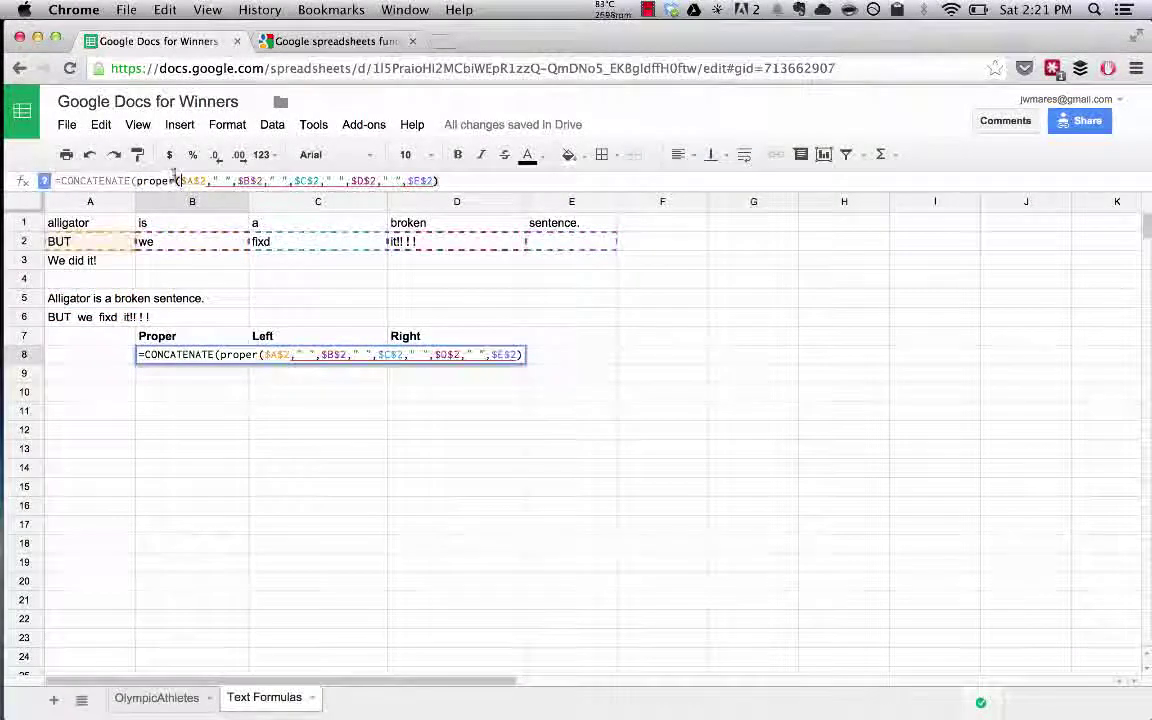
pyautogui.write(')')
pyautogui.press('Return')
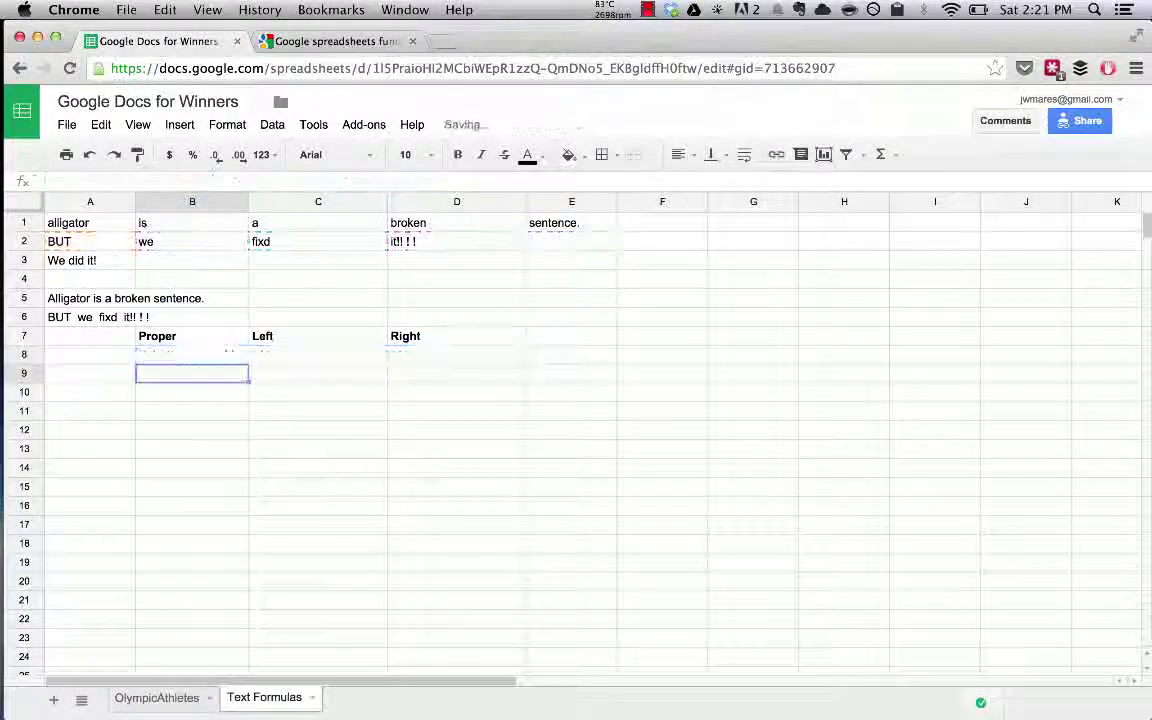
pyautogui.click(199, 356)
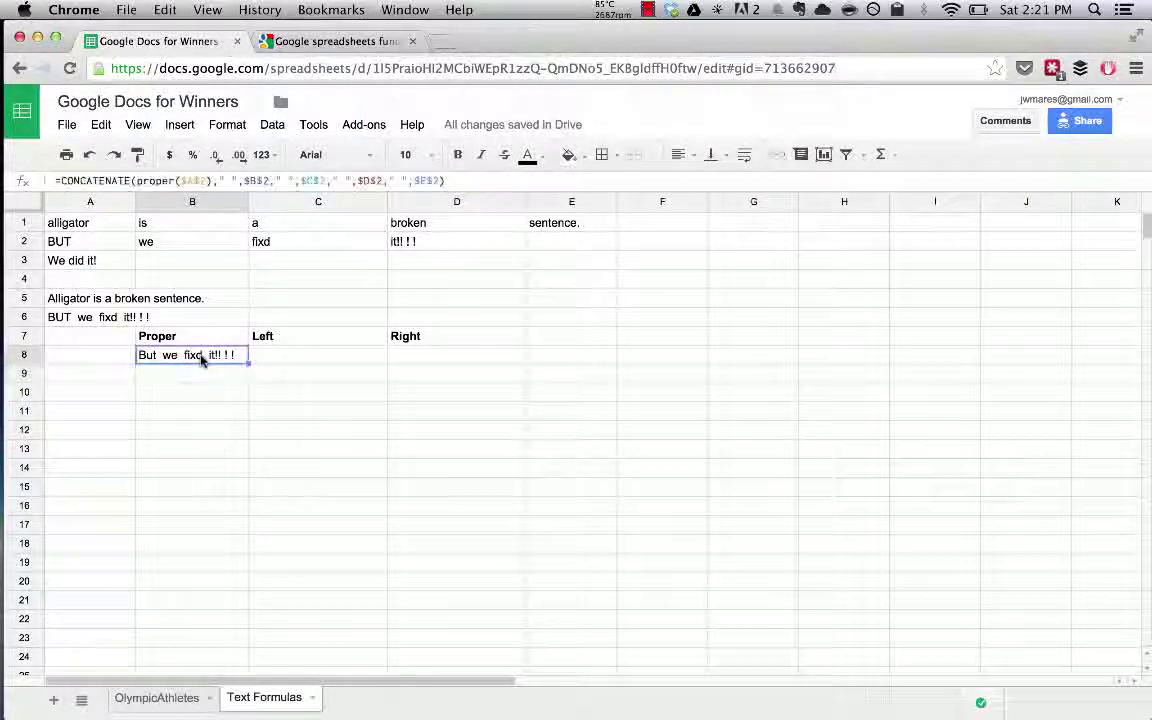
pyautogui.click(293, 355)
pyautogui.write('=')
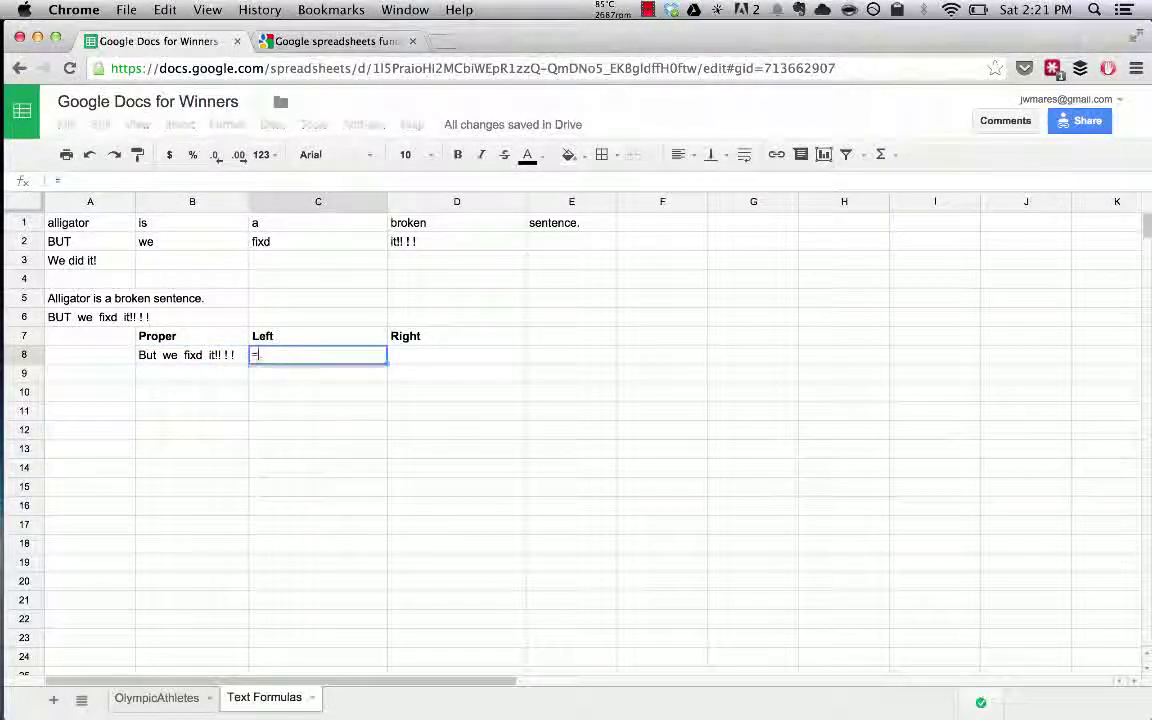
pyautogui.click(171, 358)
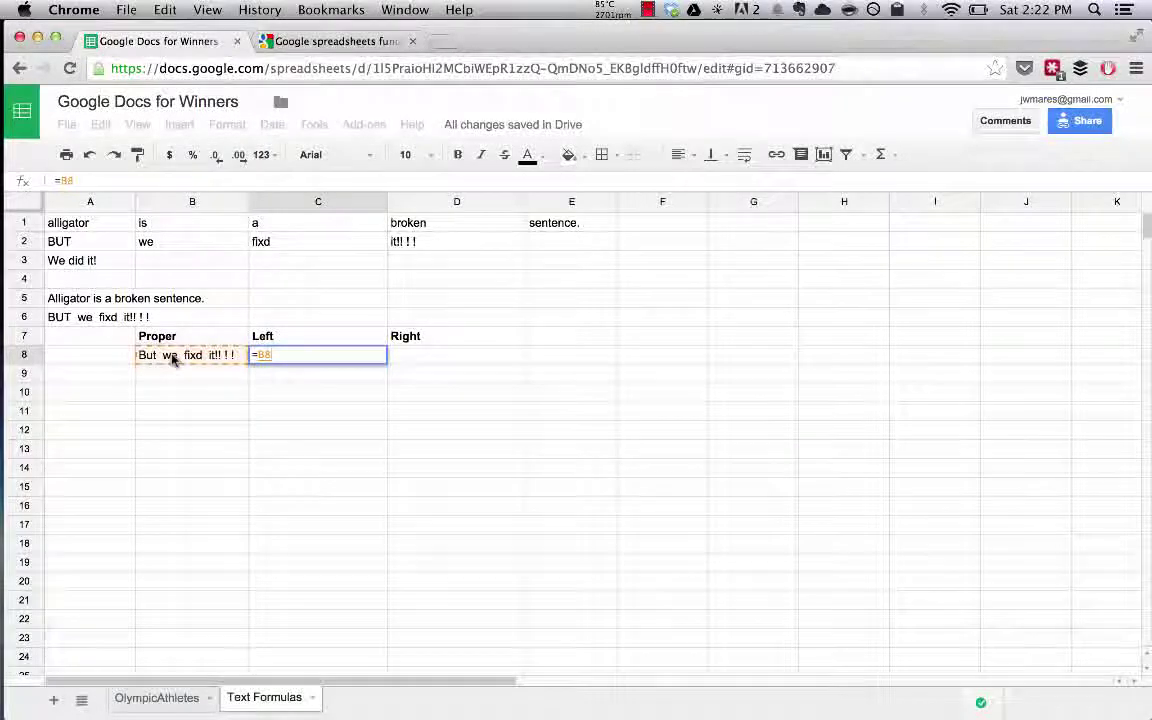
# Look up the LEFT function's syntax in the open Google spreadsheets function list, leaving C8 without an entry
pyautogui.hotkey('ctrl', 'Tab')
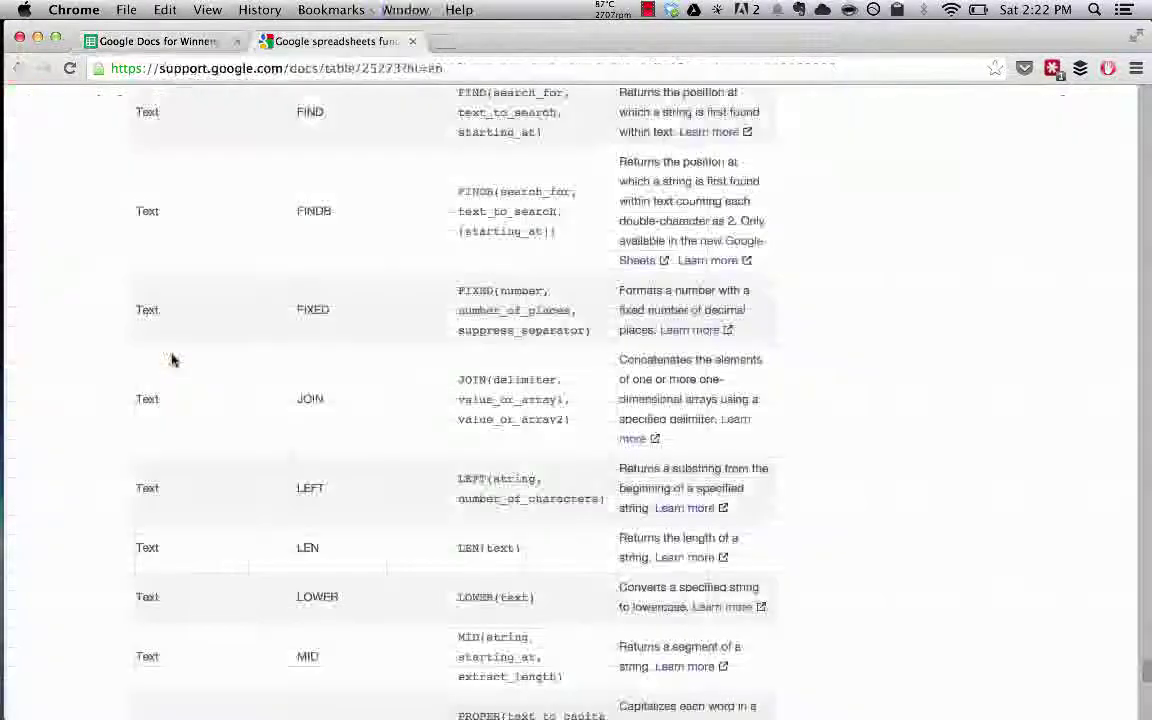
pyautogui.scroll(-3, 400, 300)
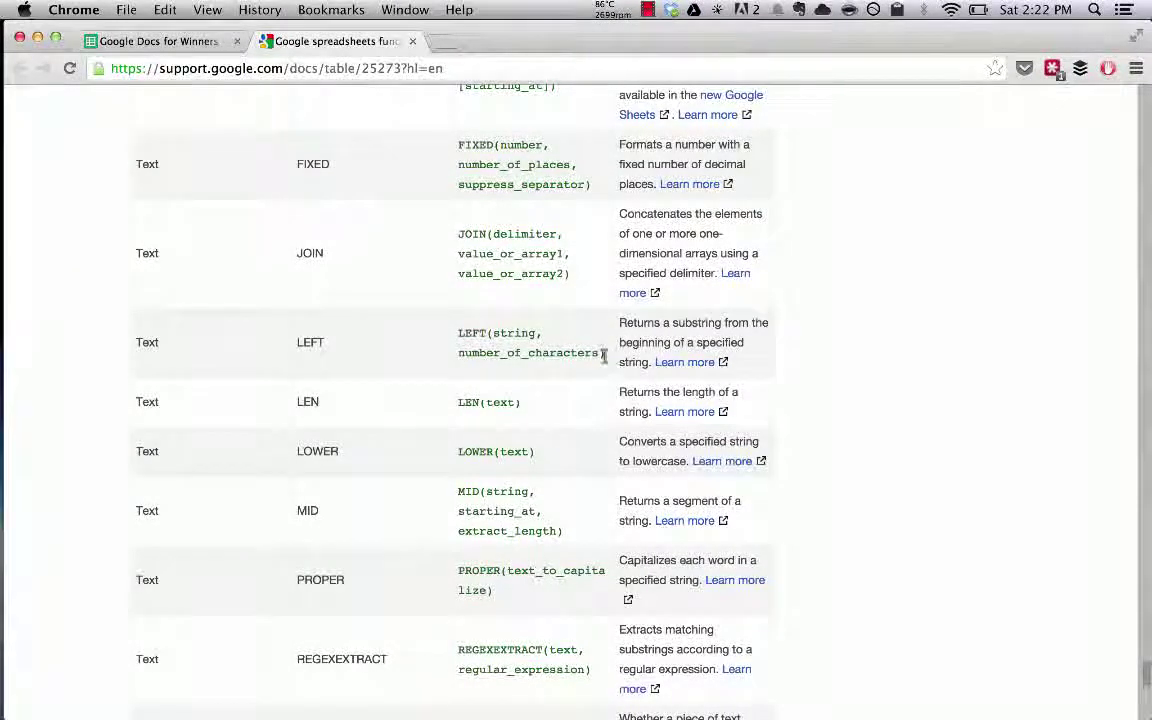
pyautogui.hotkey('ctrl', 'shift', 'Tab')
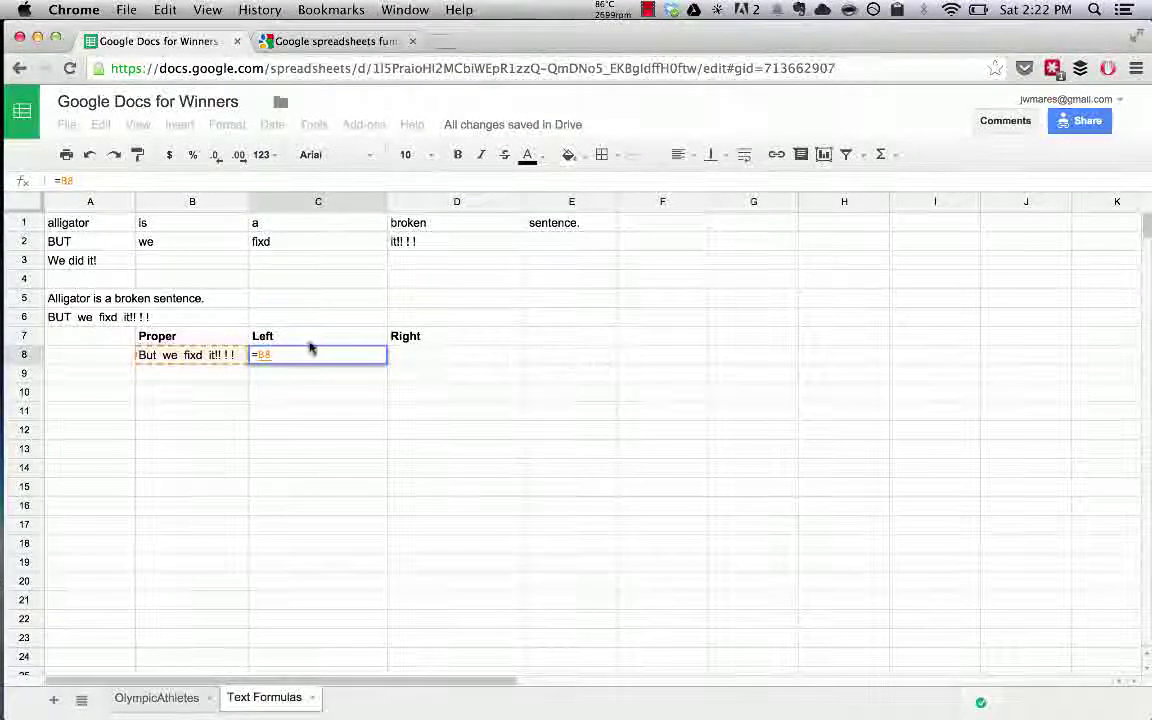
pyautogui.press('Escape')
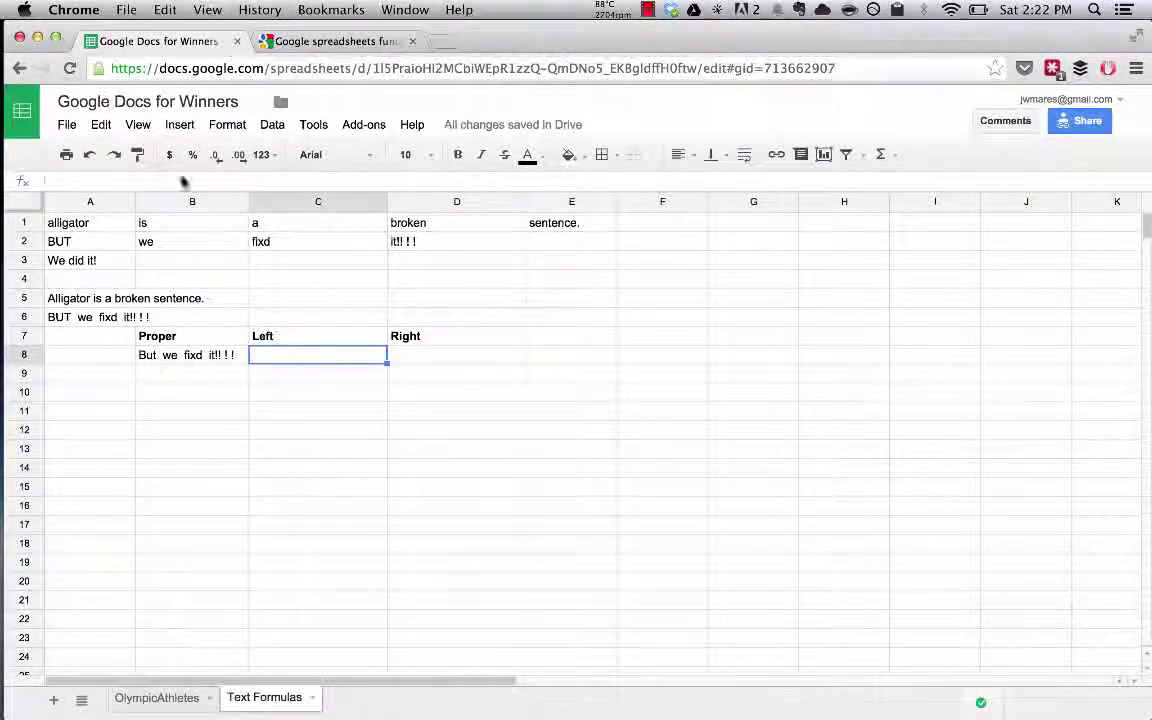
# Enter =LEFT(B8,14) in cell C8 under the Left heading to extract the beginning of the sentence in B8
pyautogui.click(203, 357)
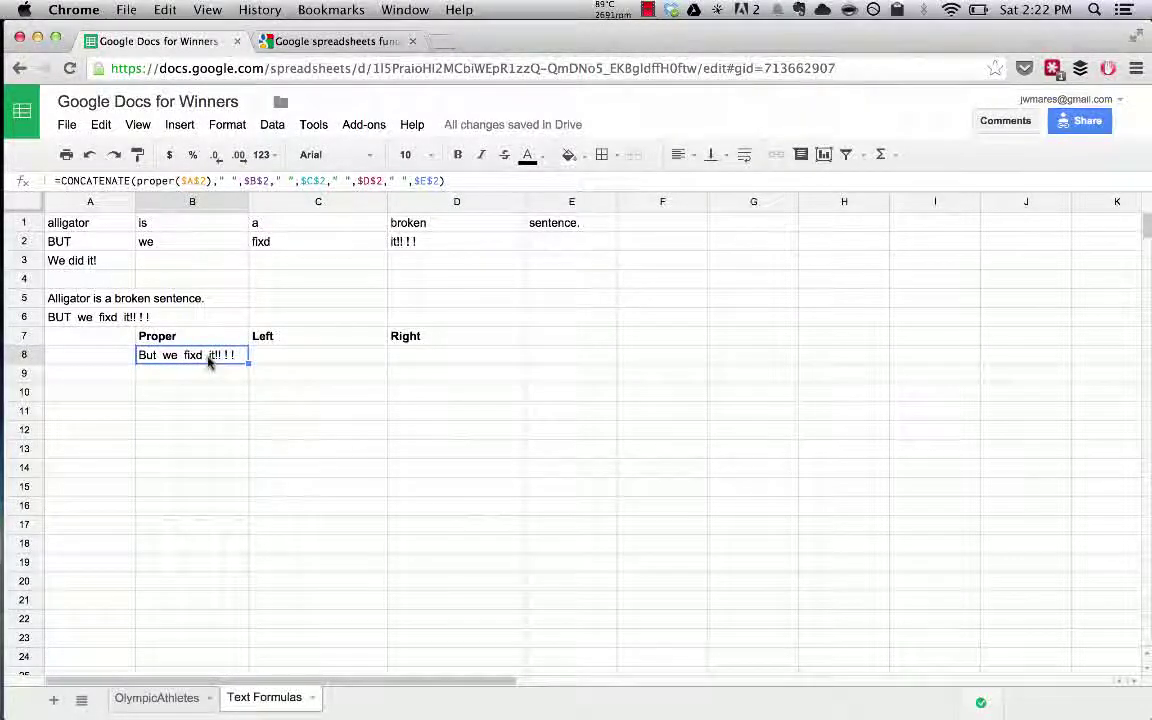
pyautogui.click(285, 365)
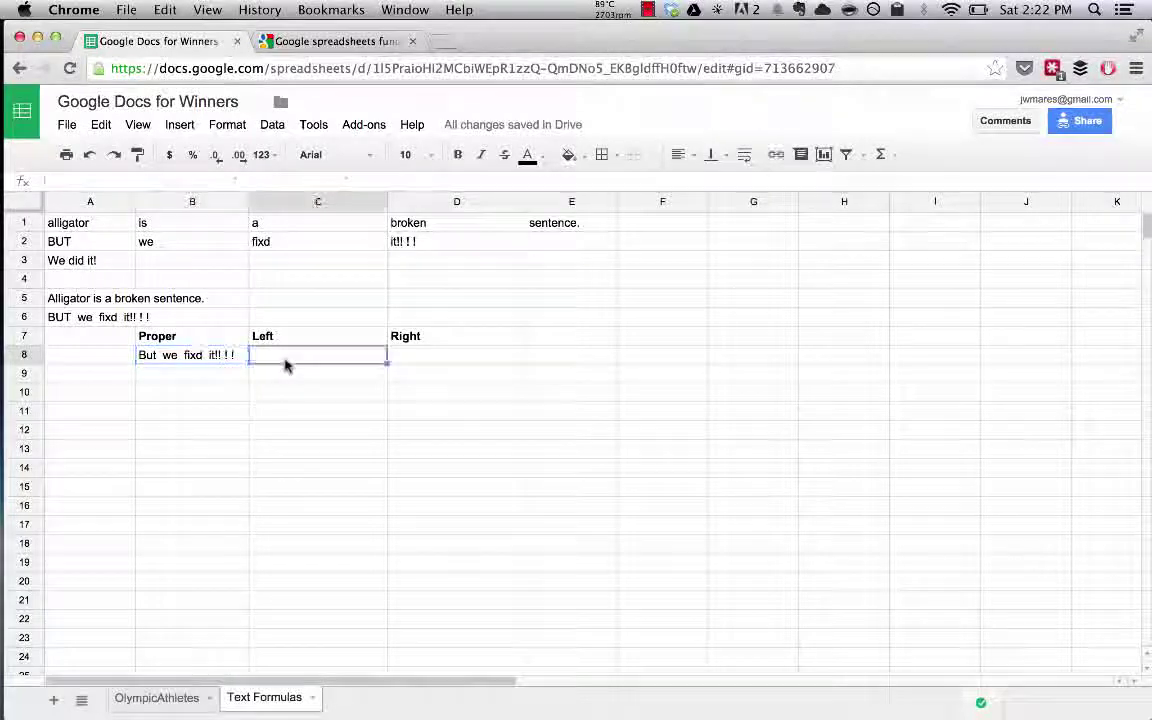
pyautogui.write('=left')
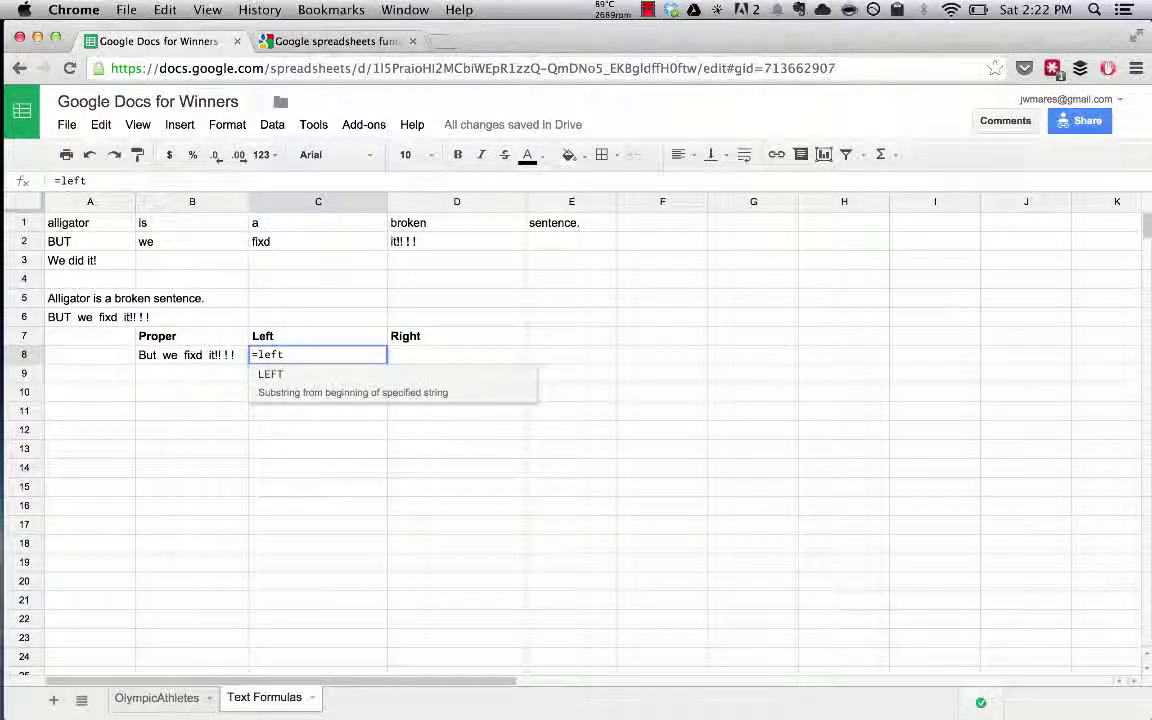
pyautogui.write('(')
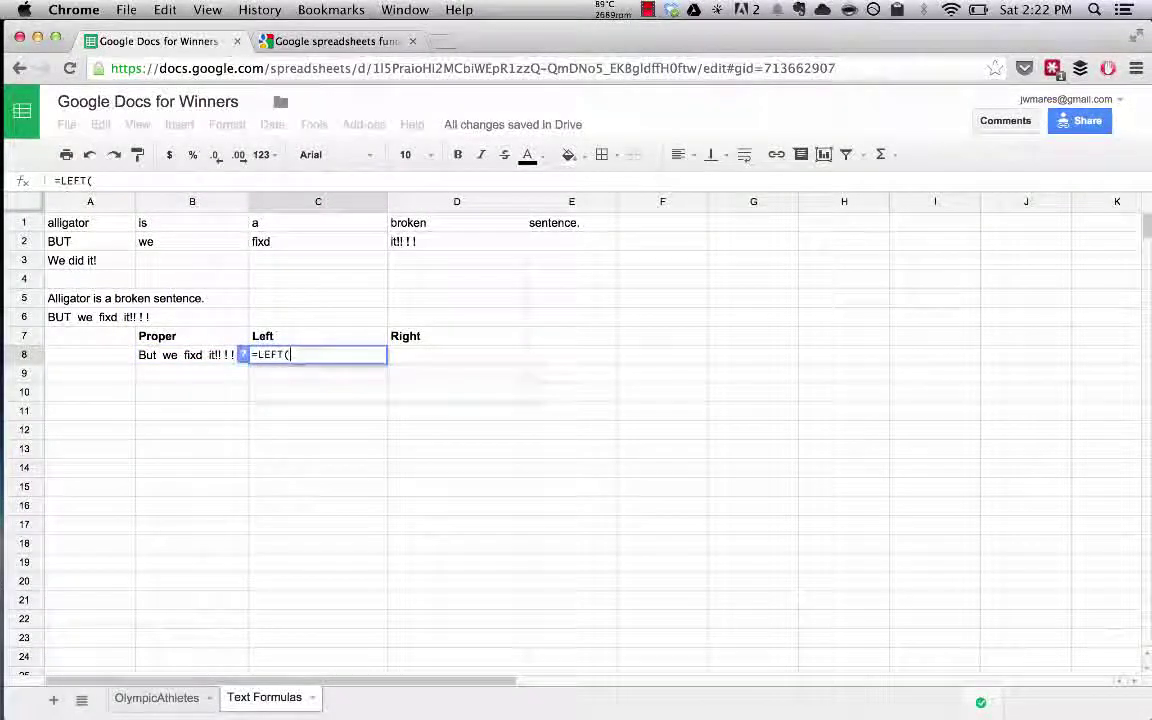
pyautogui.click(200, 356)
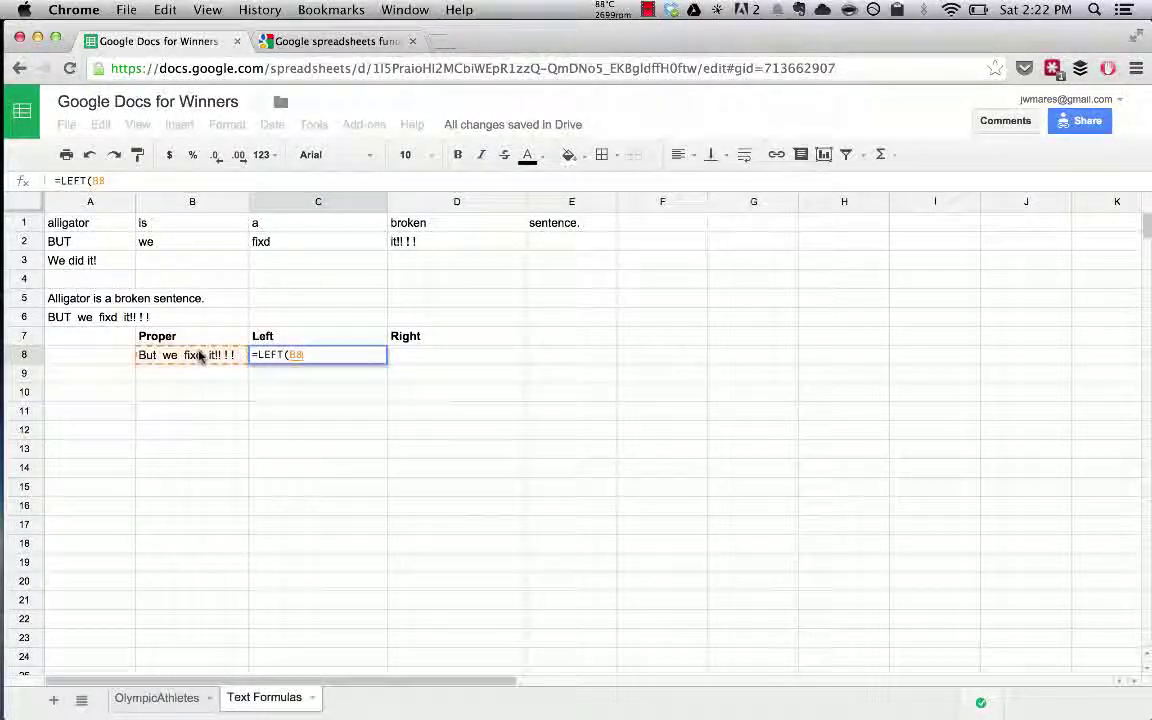
pyautogui.write(',')
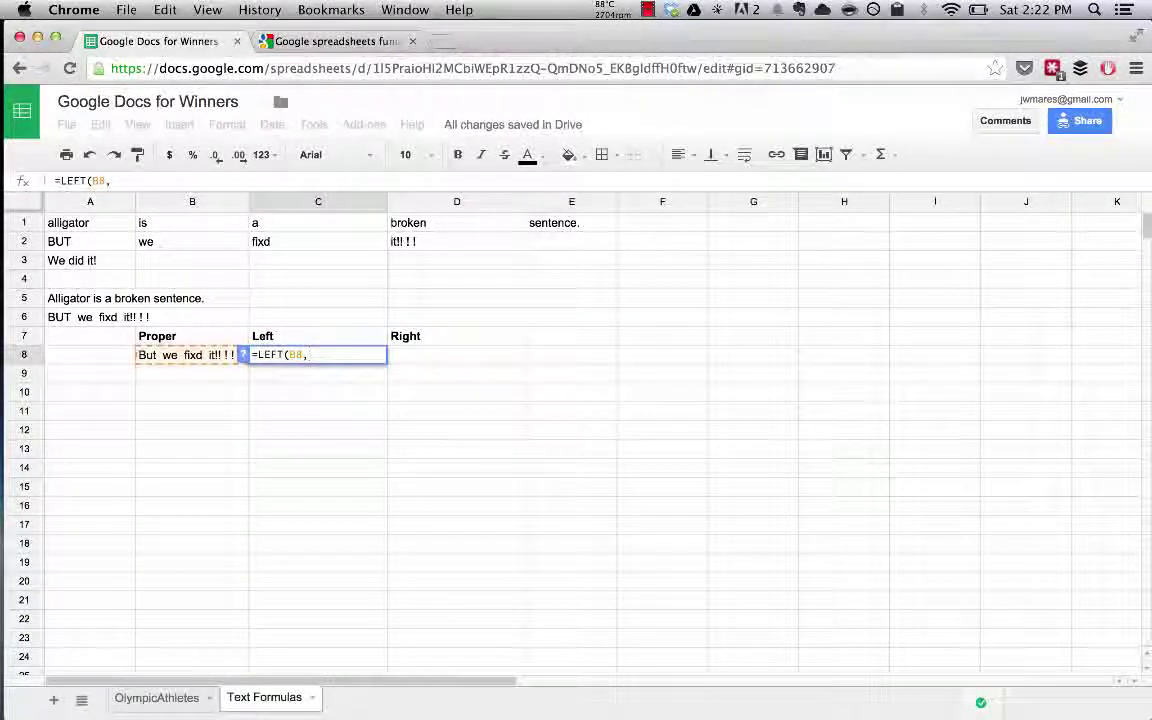
pyautogui.write('14)')
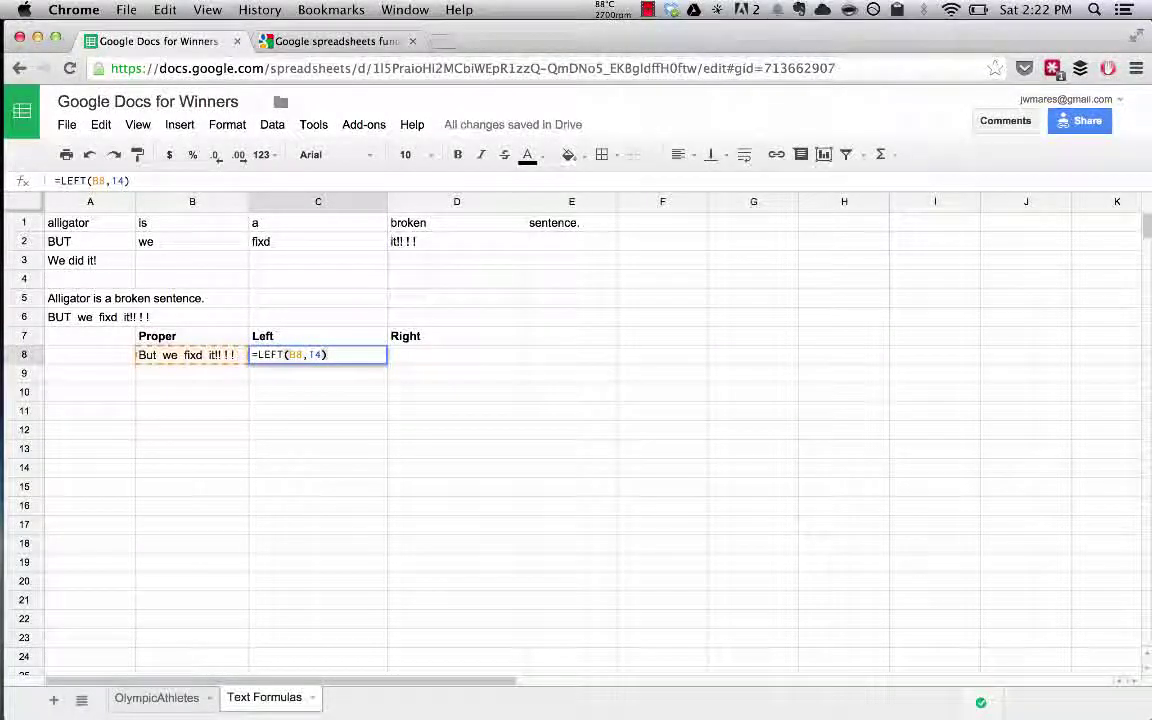
pyautogui.press('Return')
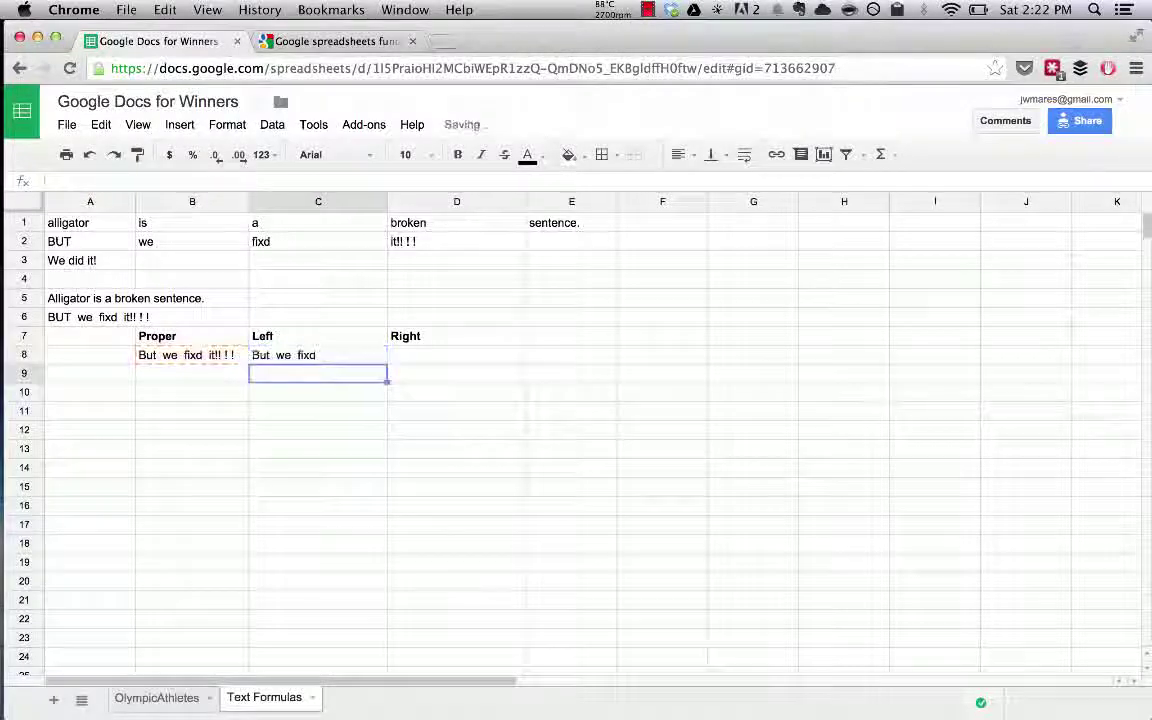
# Set the character count in cell C8's LEFT formula to 18 and compare its result with the text in B8
pyautogui.click(268, 358)
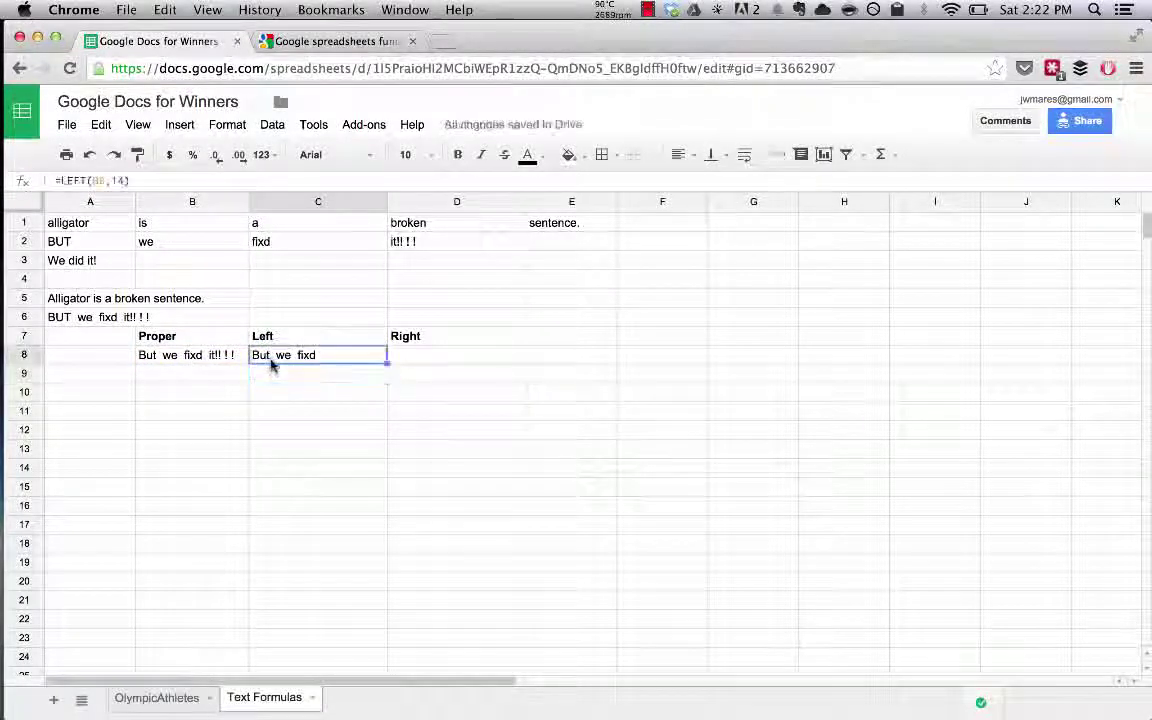
pyautogui.click(124, 180)
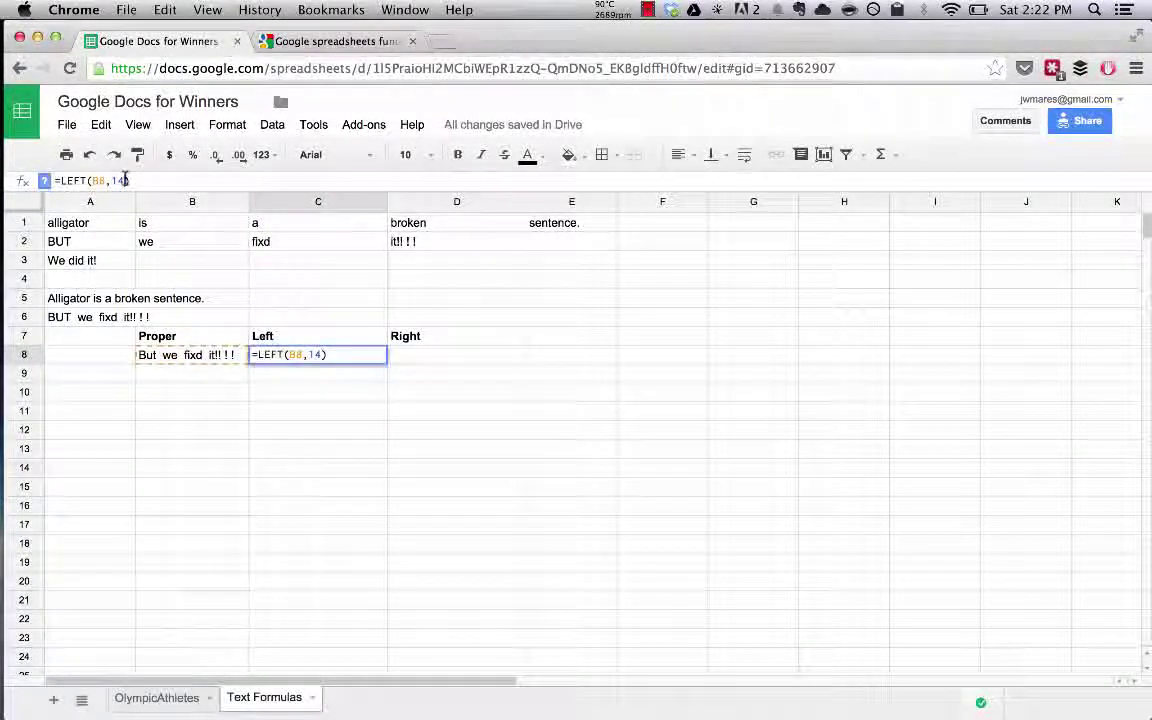
pyautogui.press('BackSpace')
pyautogui.press('BackSpace')
pyautogui.press('BackSpace')
pyautogui.press('BackSpace')
pyautogui.press('BackSpace')
pyautogui.press('BackSpace')
pyautogui.press('BackSpace')
pyautogui.press('BackSpace')
pyautogui.press('BackSpace')
pyautogui.press('BackSpace')
pyautogui.press('BackSpace')
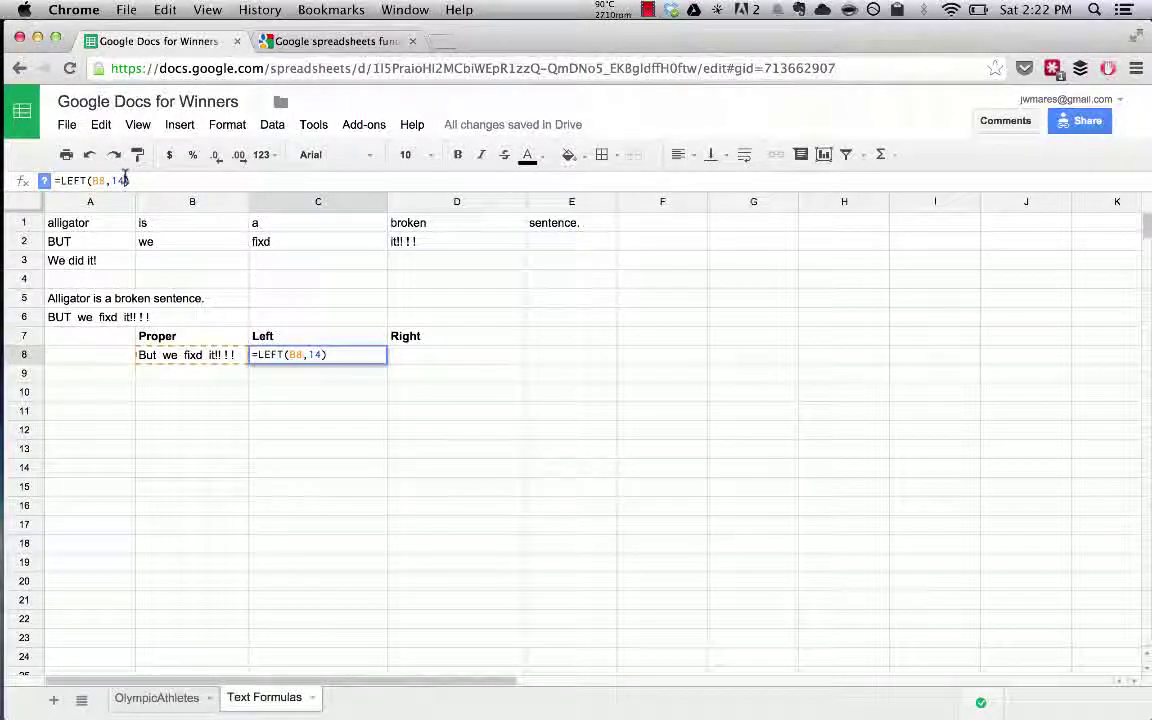
pyautogui.press('Return')
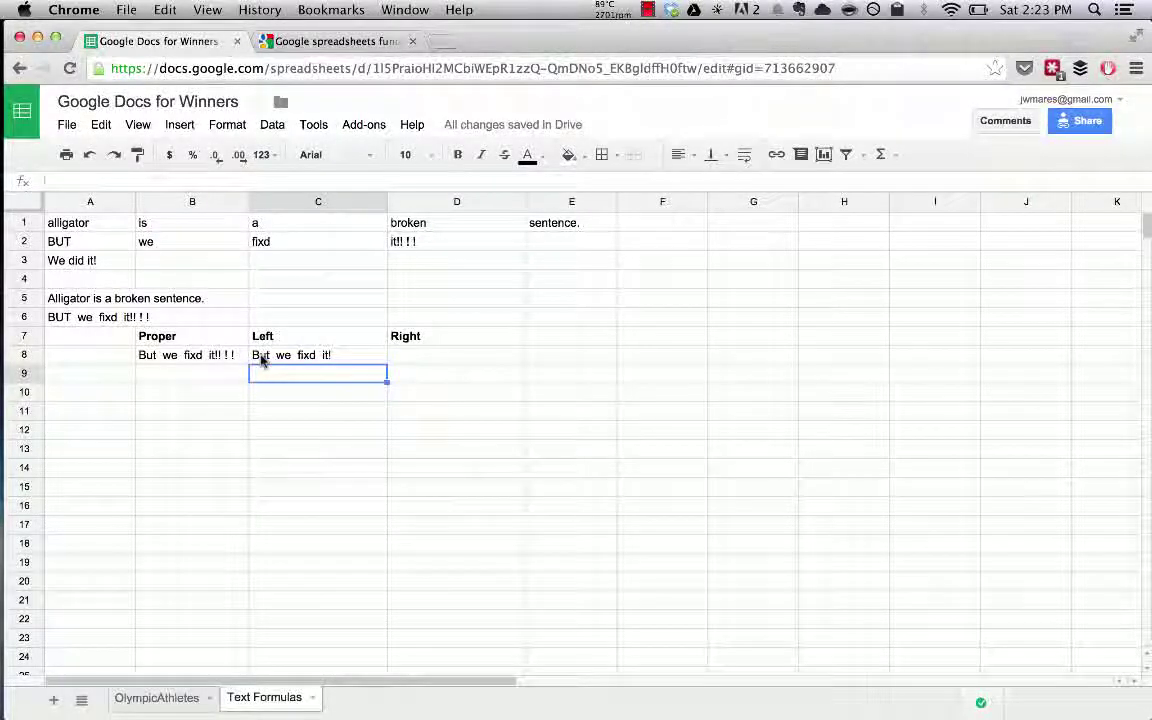
pyautogui.click(261, 362)
pyautogui.click(198, 362)
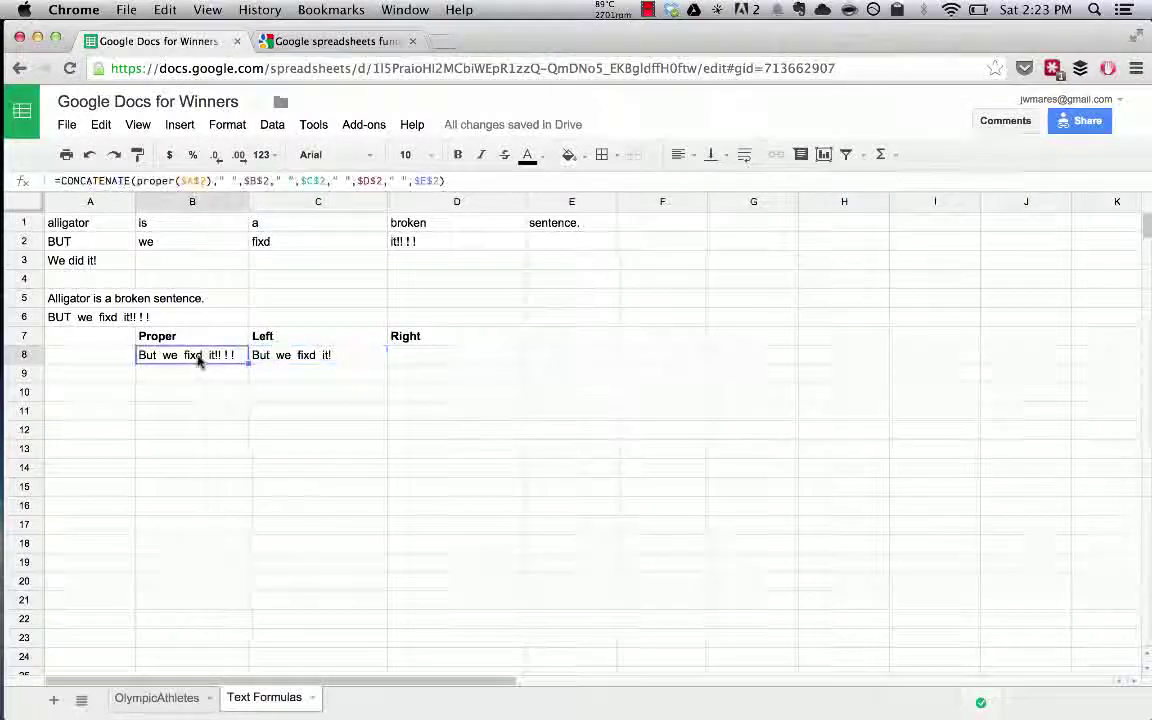
pyautogui.click(299, 362)
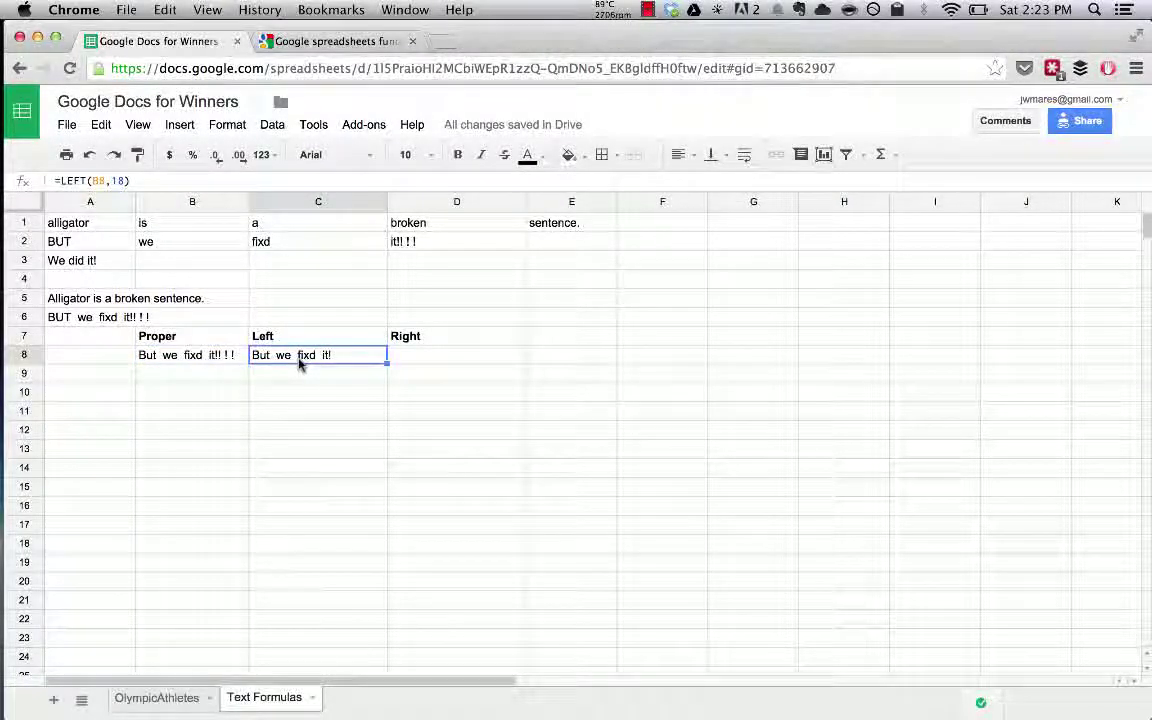
pyautogui.click(141, 363)
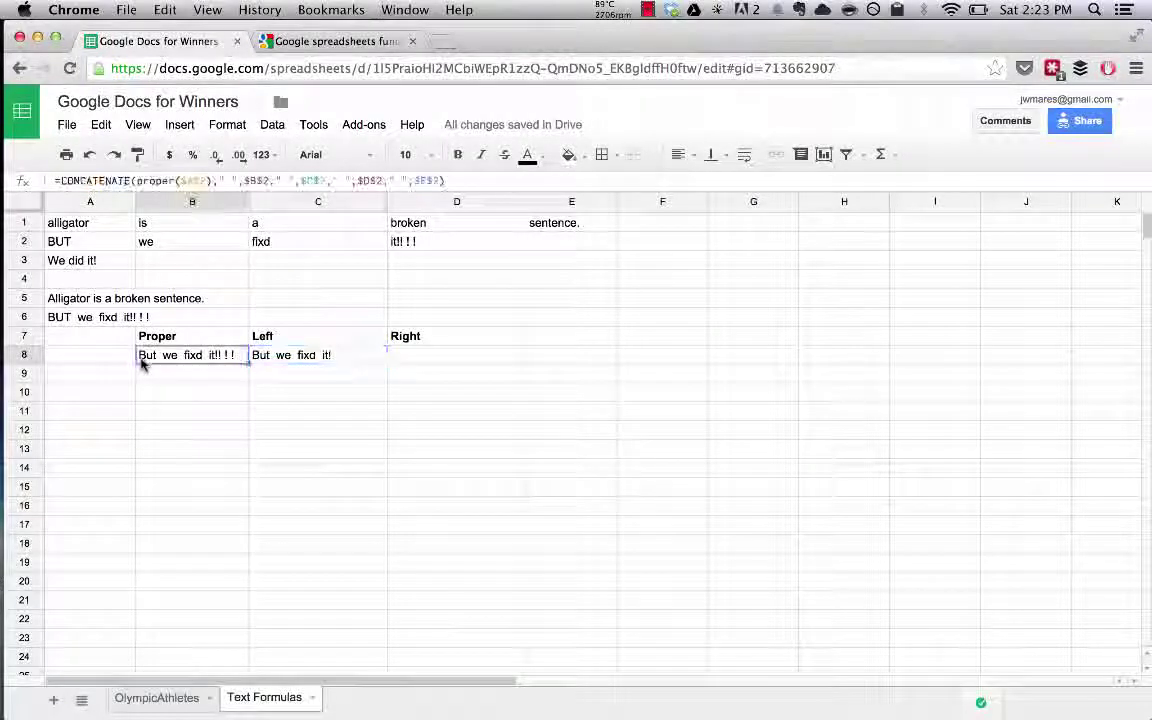
# Try a character count of 1 in cell C8's LEFT formula
pyautogui.click(268, 362)
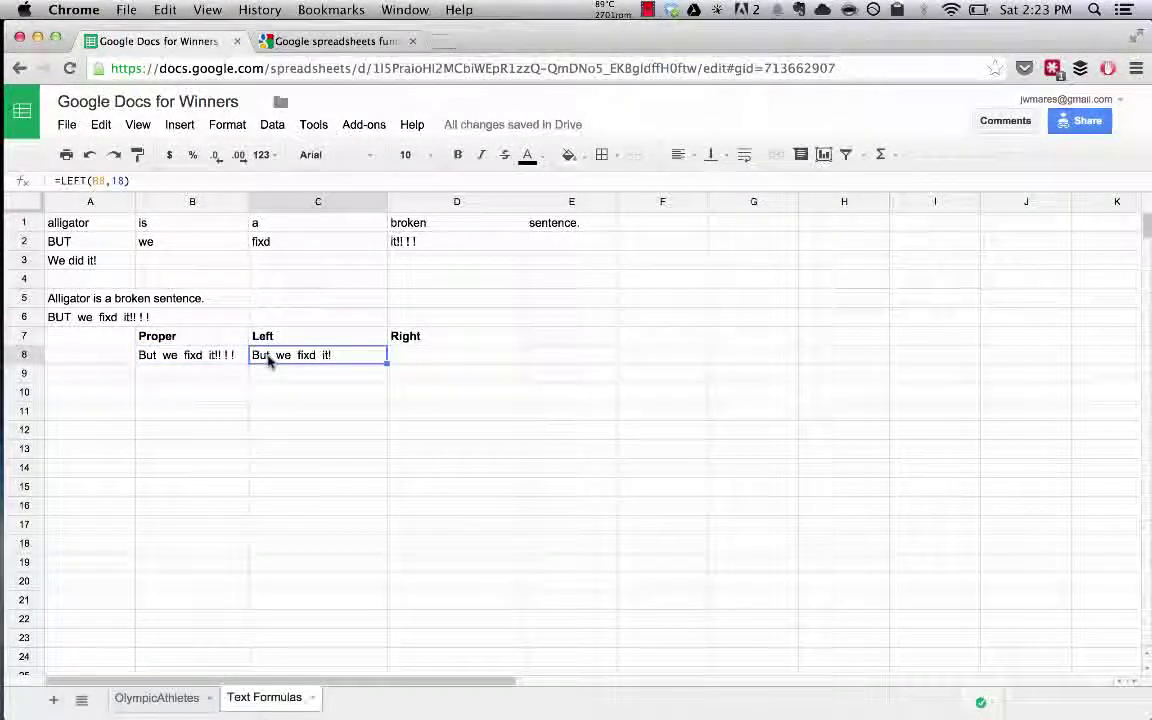
pyautogui.doubleClick(268, 360)
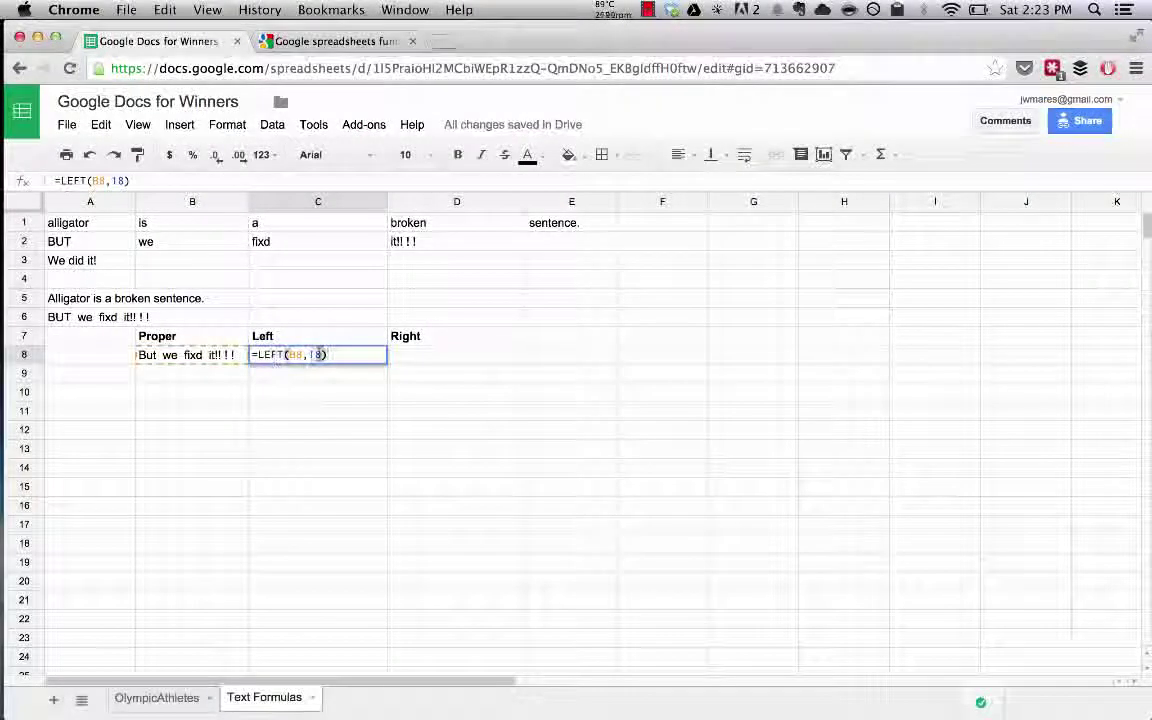
pyautogui.press('BackSpace')
pyautogui.press('Return')
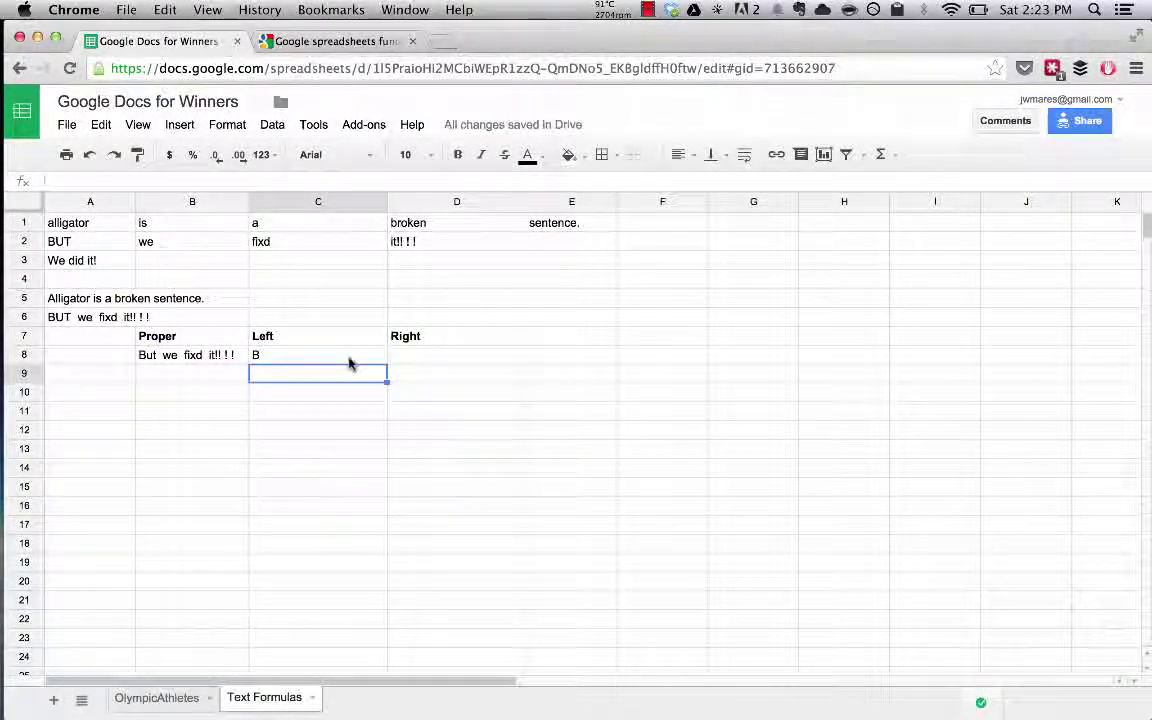
# Restore the character count in cell C8's LEFT formula to 18
pyautogui.click(349, 360)
pyautogui.doubleClick(340, 360)
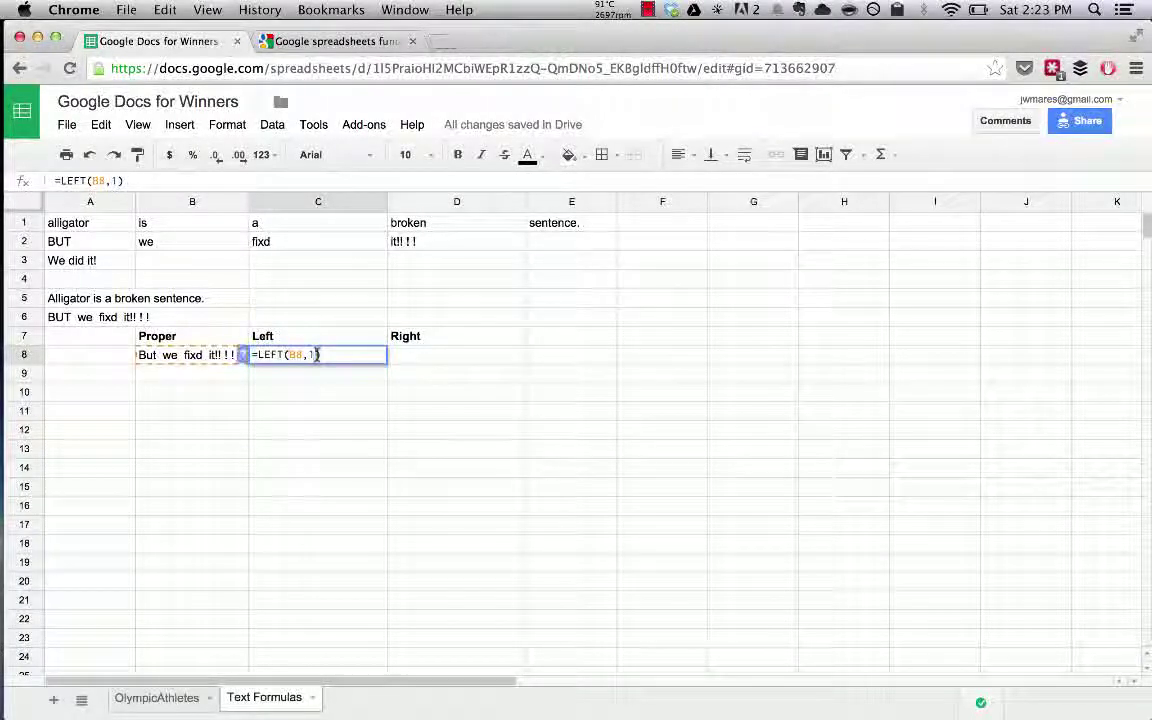
pyautogui.write('8')
pyautogui.press('Return')
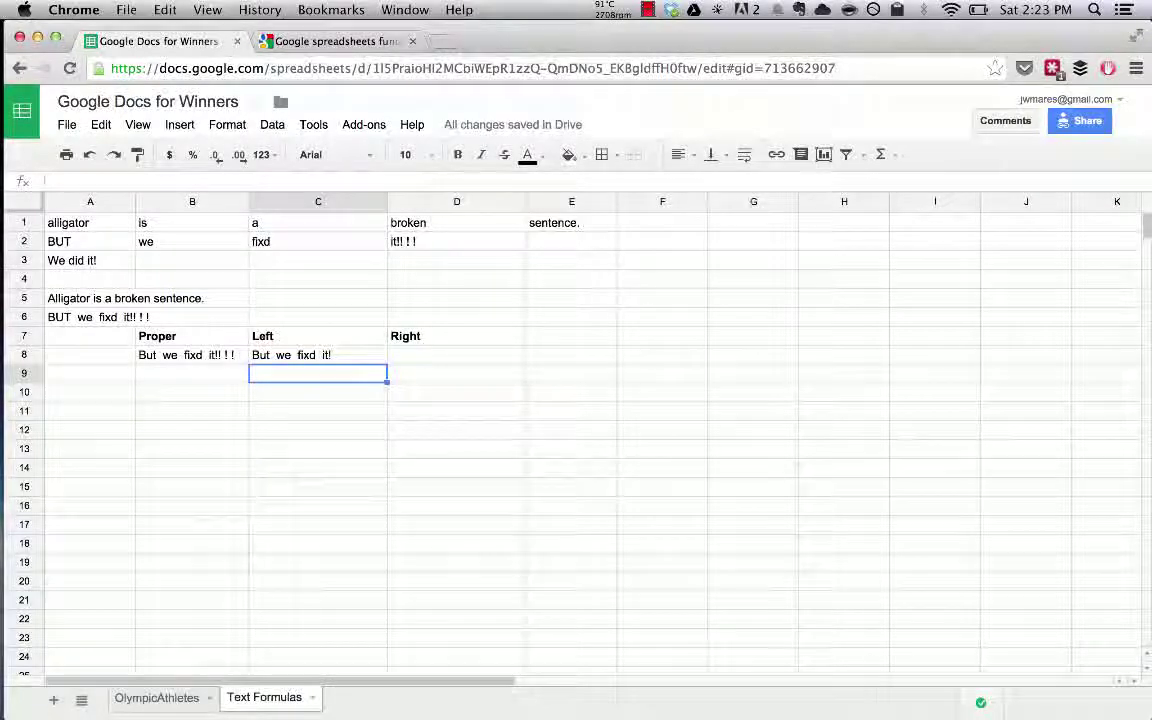
# Enter =RIGHT(B8,4) in cell D8 under the Right heading to extract the end of the sentence in B8
pyautogui.click(458, 354)
pyautogui.write('=')
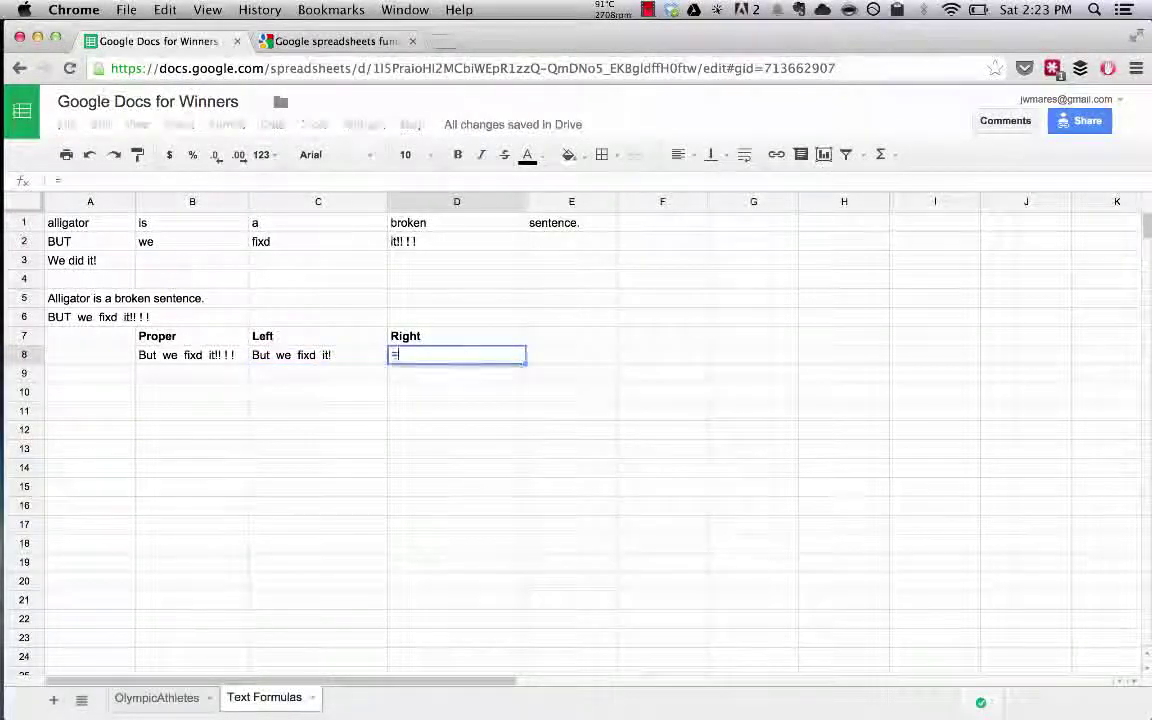
pyautogui.write('right')
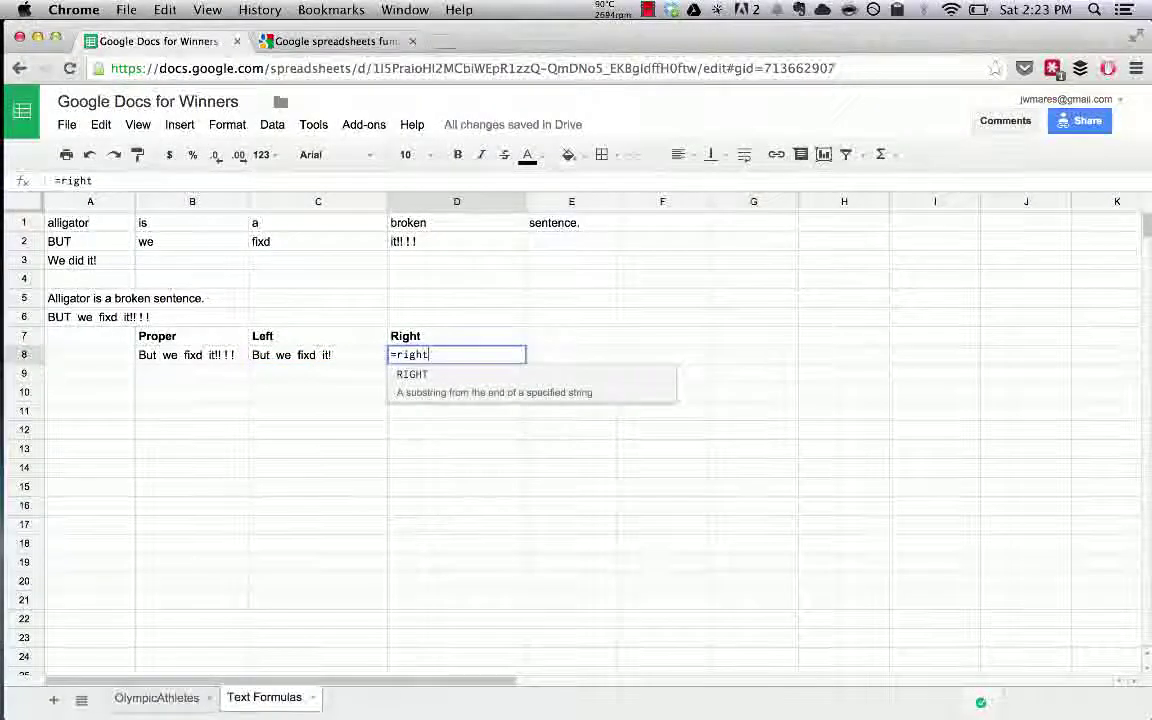
pyautogui.press('Tab')
pyautogui.click(203, 355)
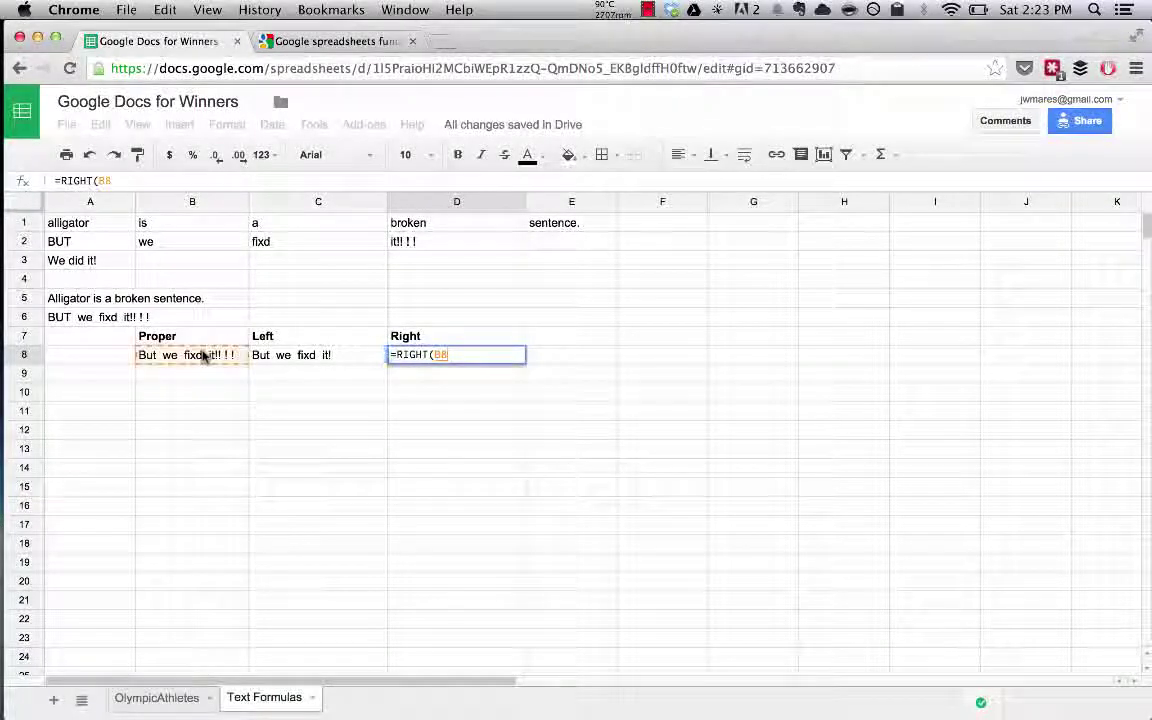
pyautogui.write(',')
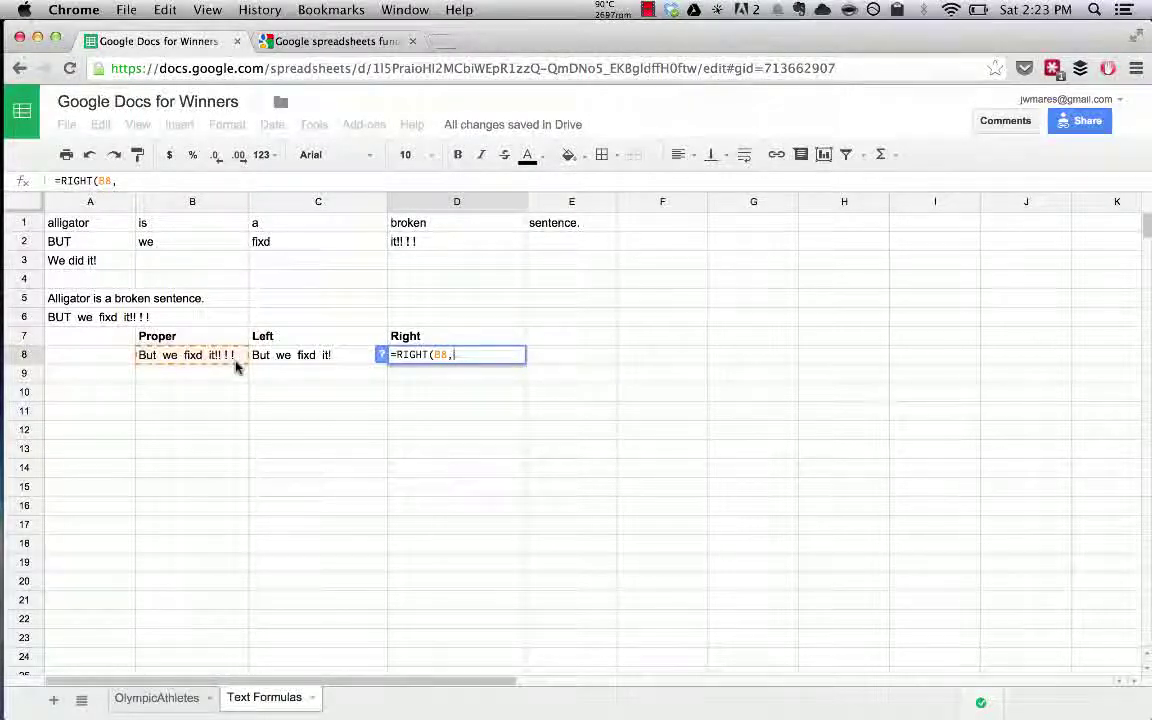
pyautogui.write('3')
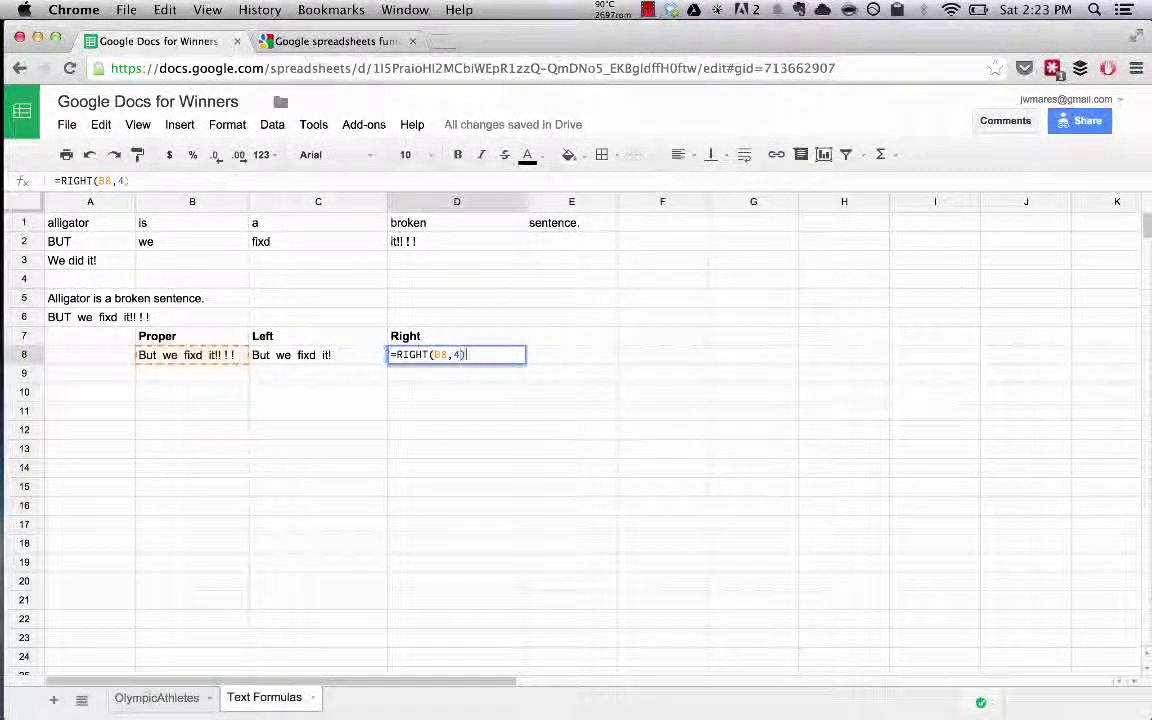
pyautogui.press('Return')
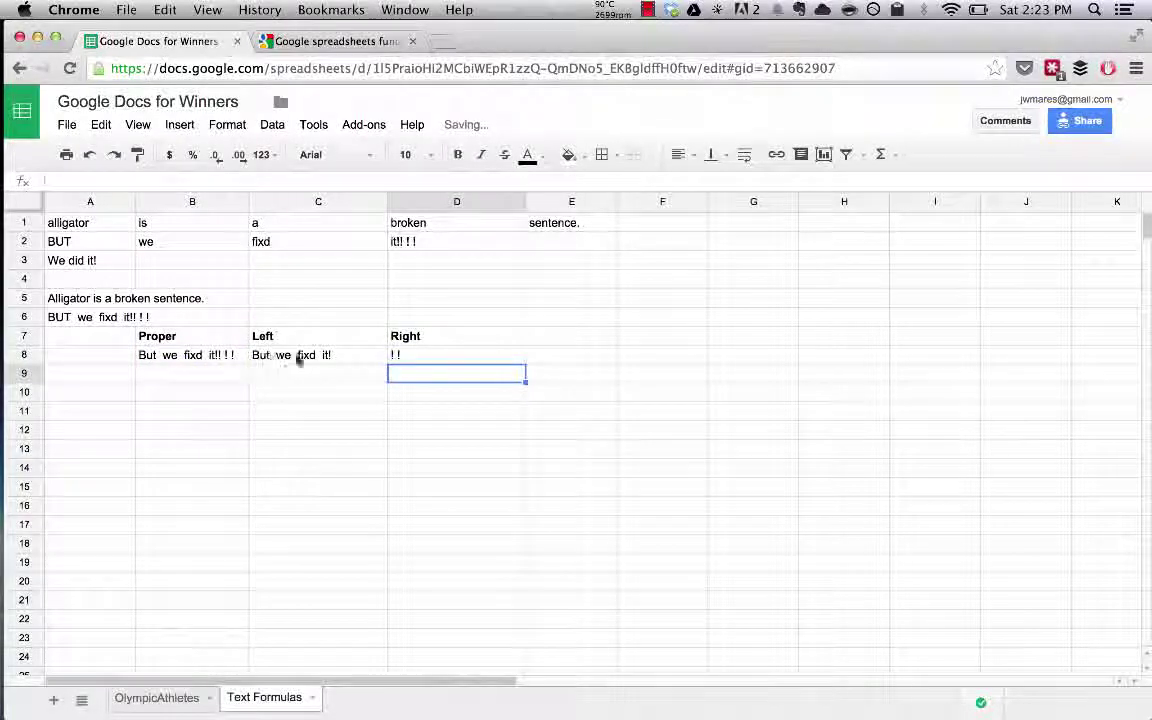
# Compare D8 with the sentence in B8 and set the character count in D8's RIGHT formula to 2
pyautogui.click(397, 356)
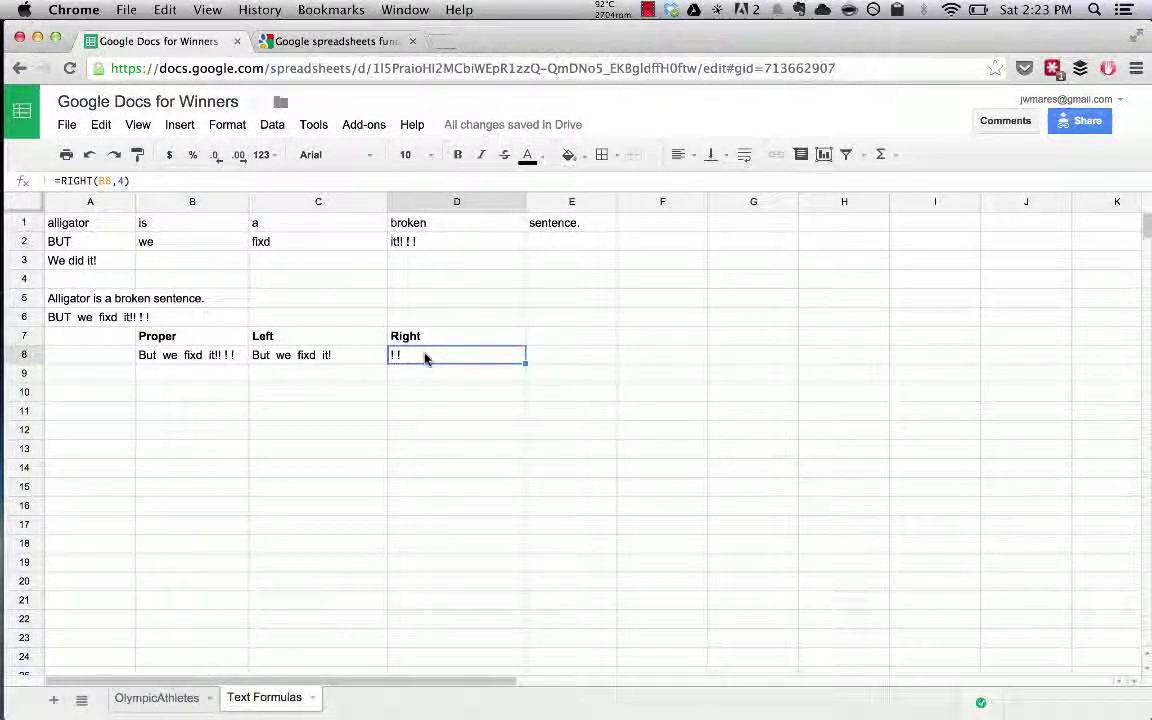
pyautogui.click(239, 364)
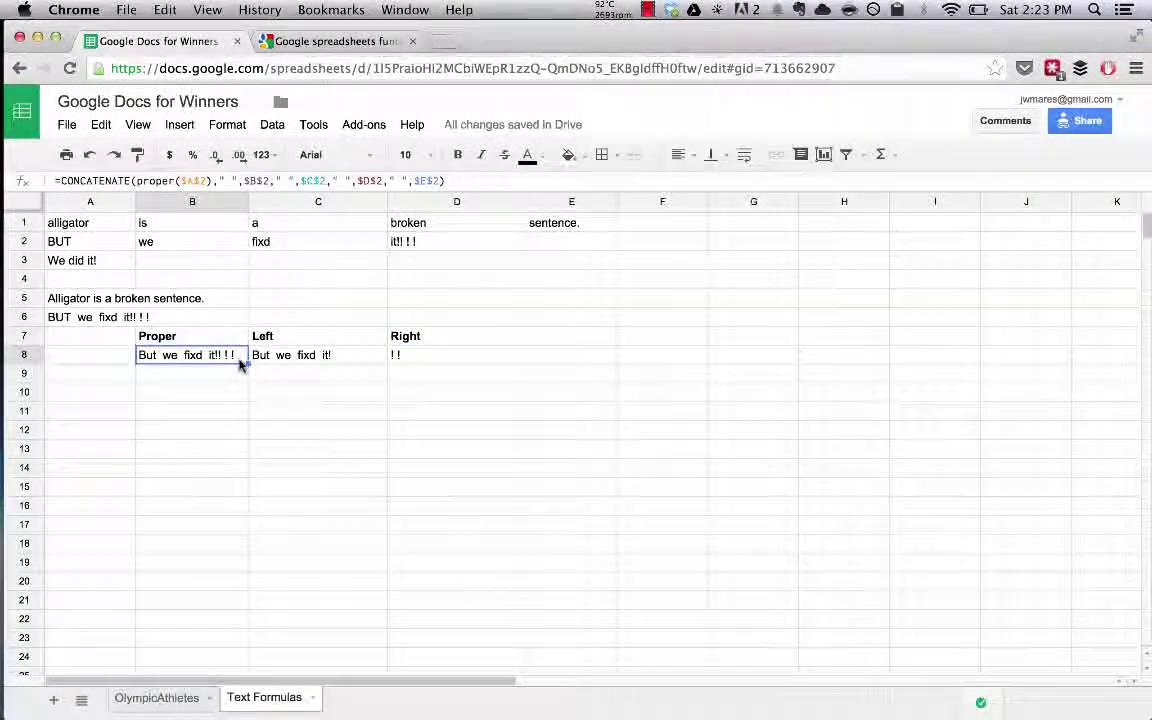
pyautogui.click(455, 361)
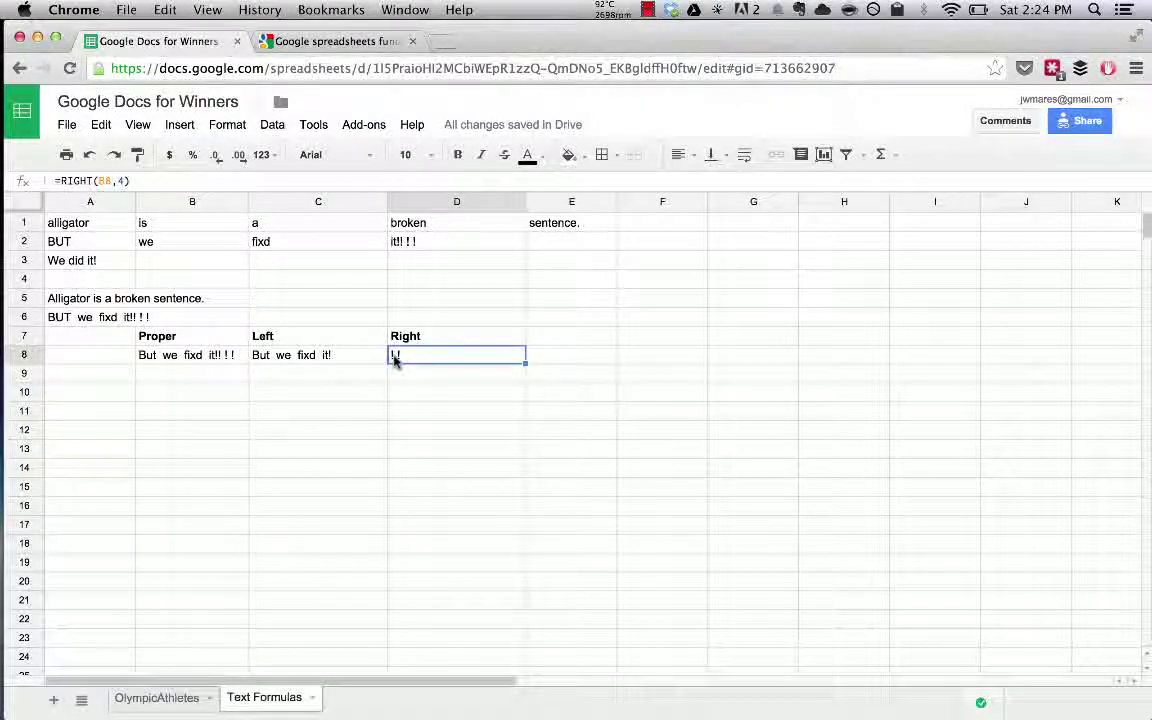
pyautogui.doubleClick(395, 358)
pyautogui.click(462, 355)
pyautogui.press('BackSpace')
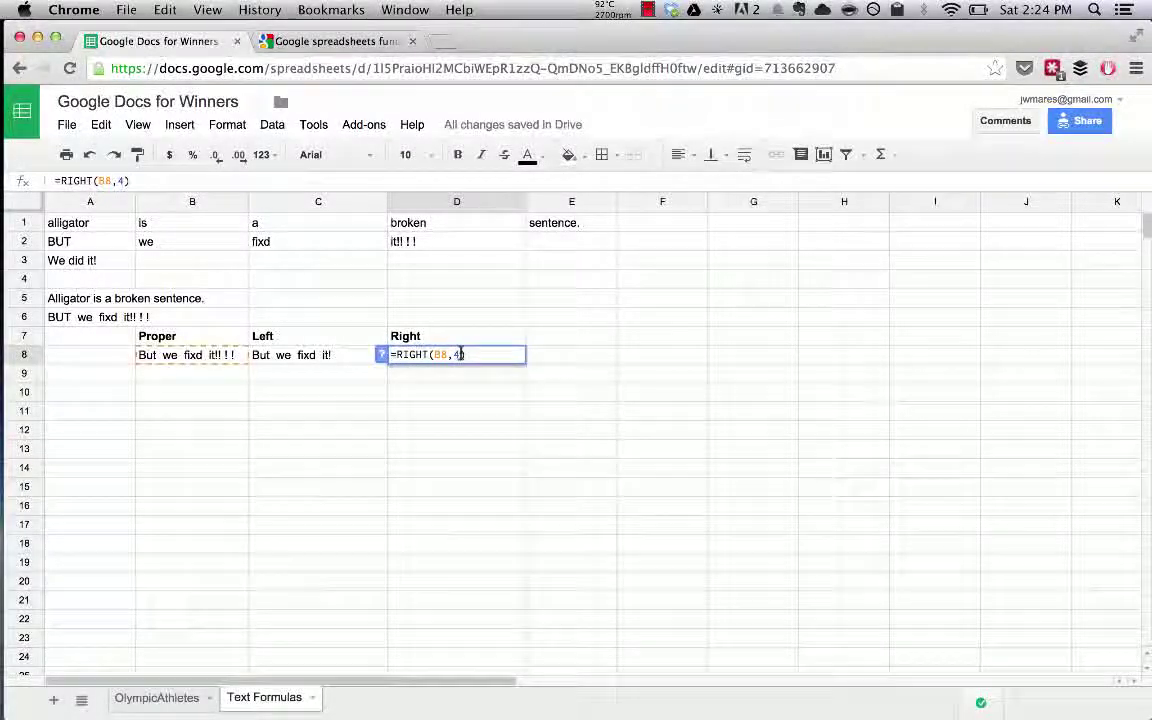
pyautogui.write('2')
pyautogui.press('Return')
pyautogui.click(466, 358)
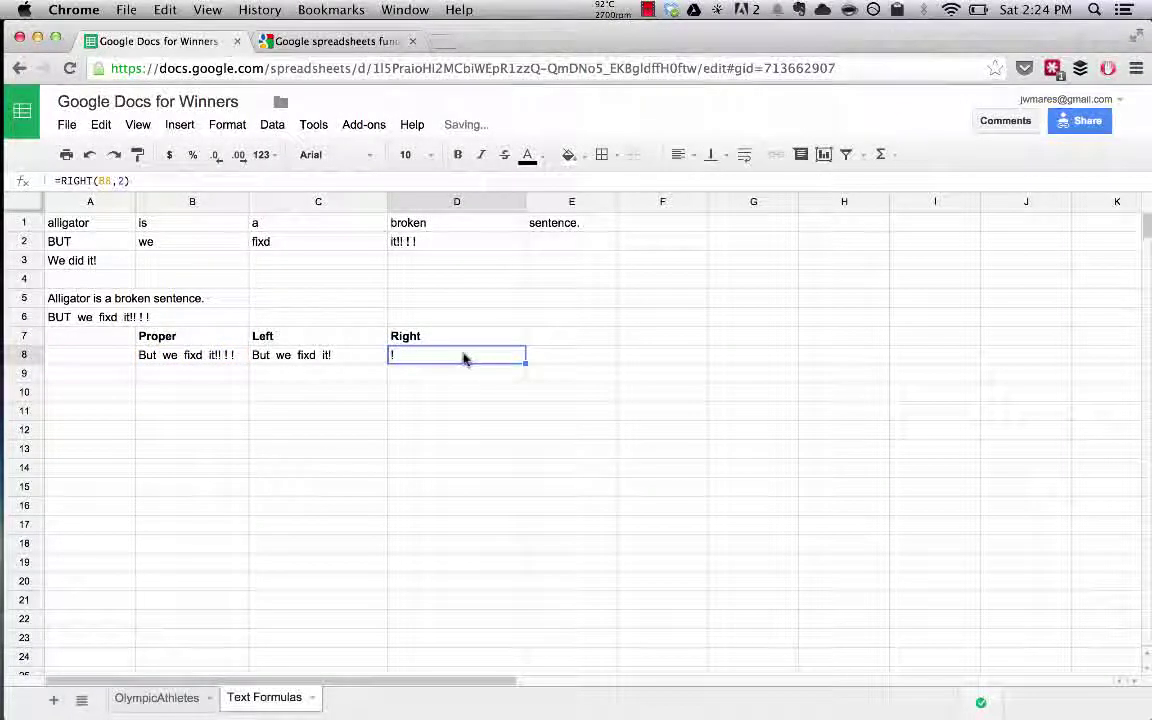
# Review the source text in D2, the RIGHT formula in D8 and the CONCATENATE formula in B8
pyautogui.click(472, 245)
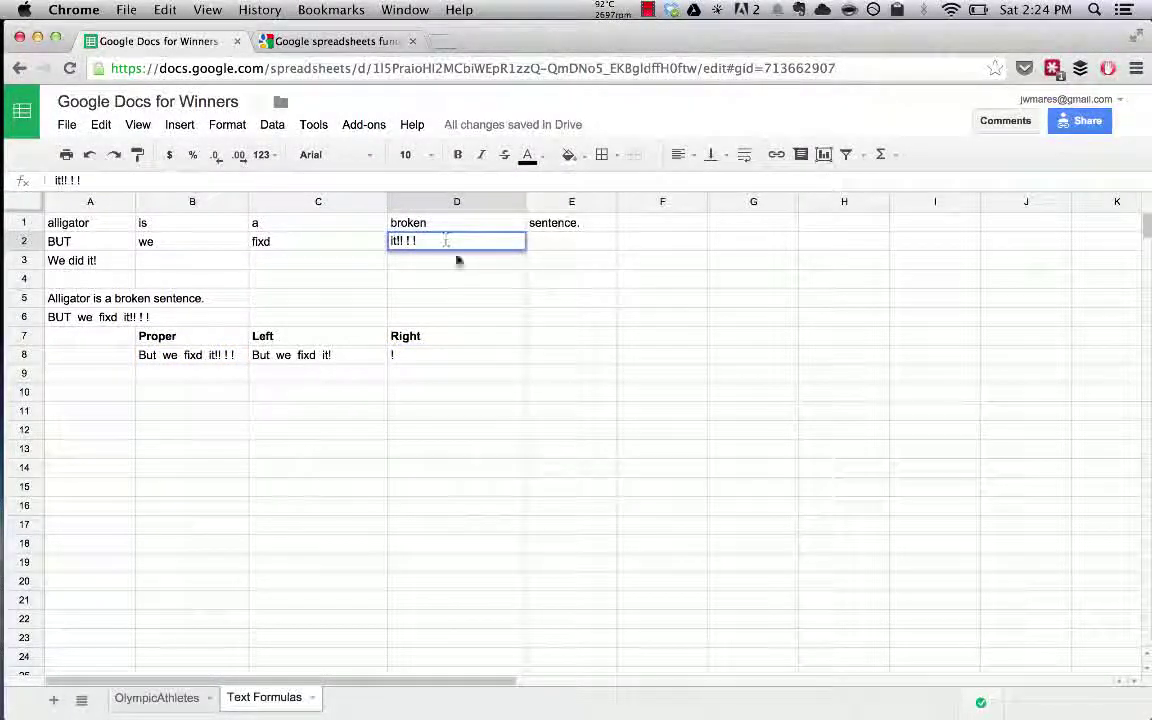
pyautogui.click(427, 354)
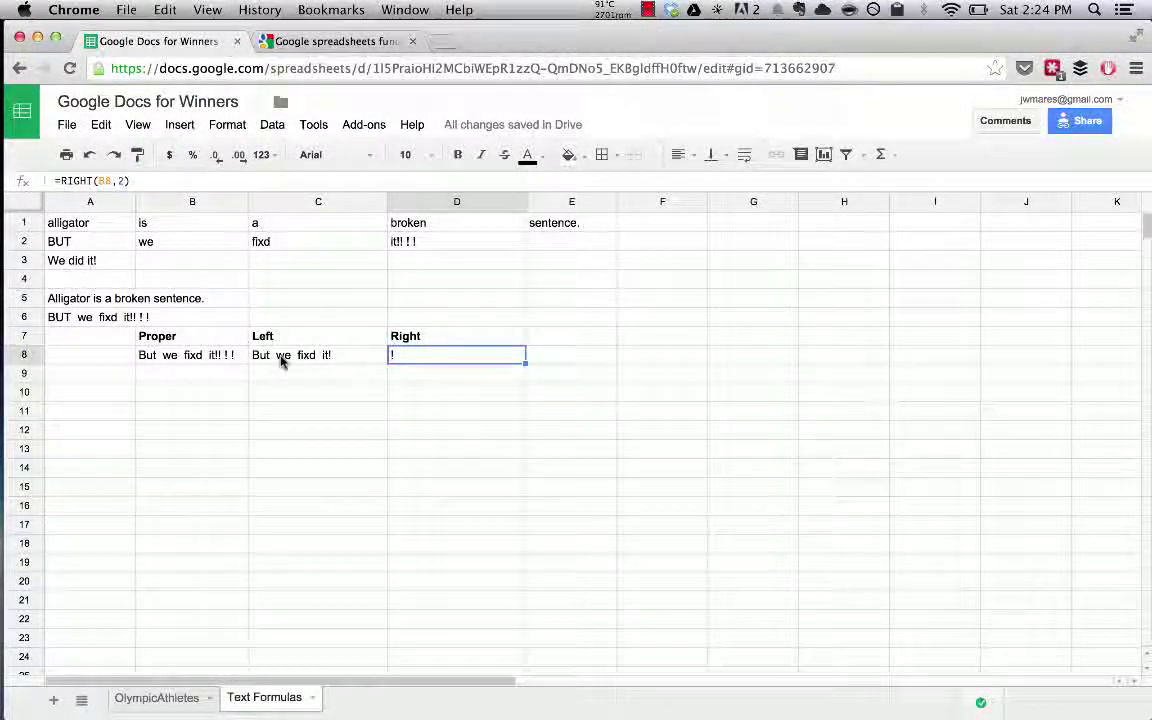
pyautogui.click(185, 358)
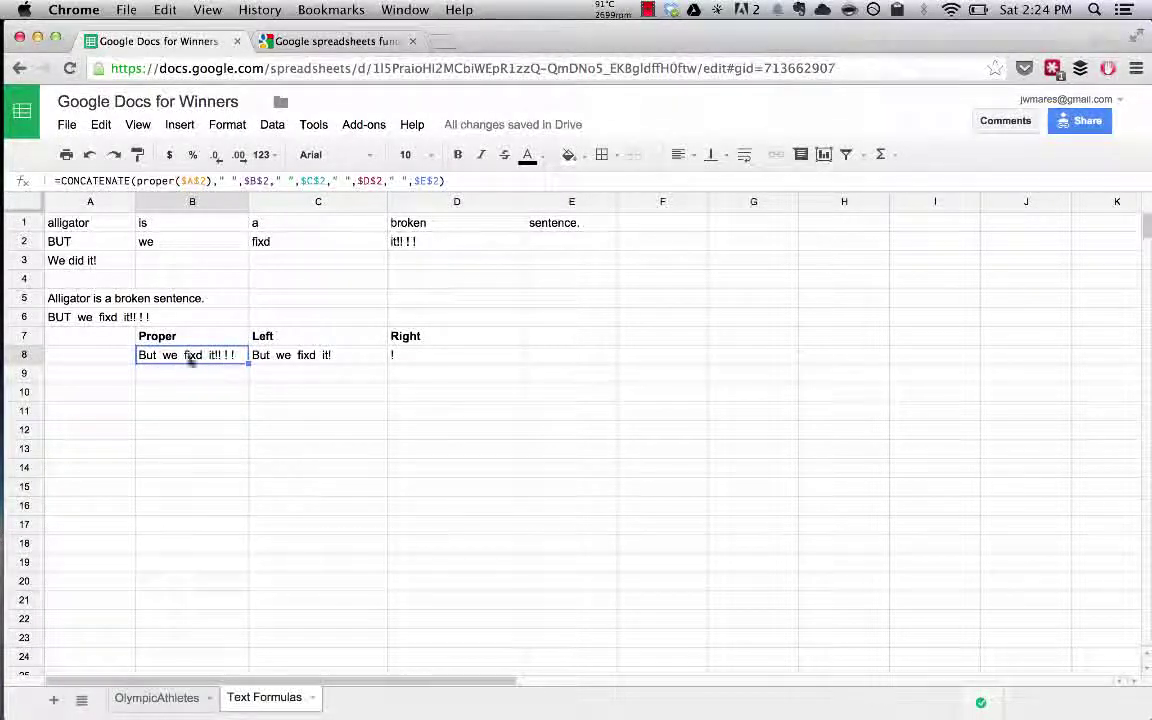
pyautogui.doubleClick(143, 355)
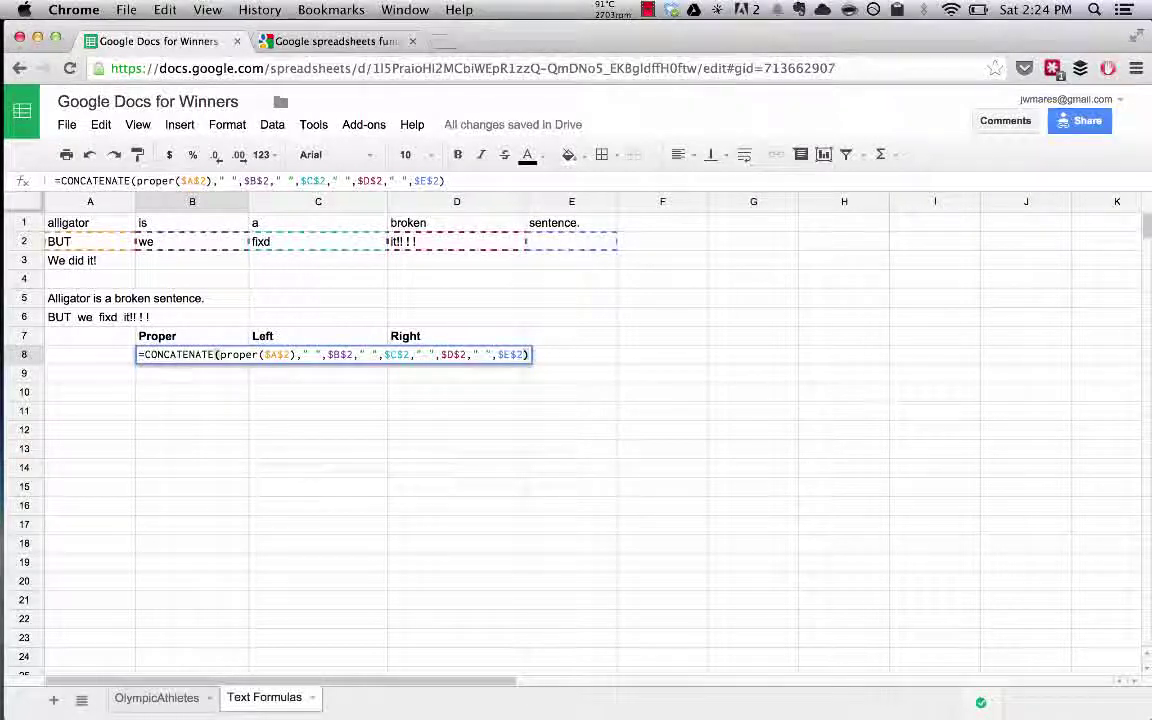
pyautogui.press('Escape')
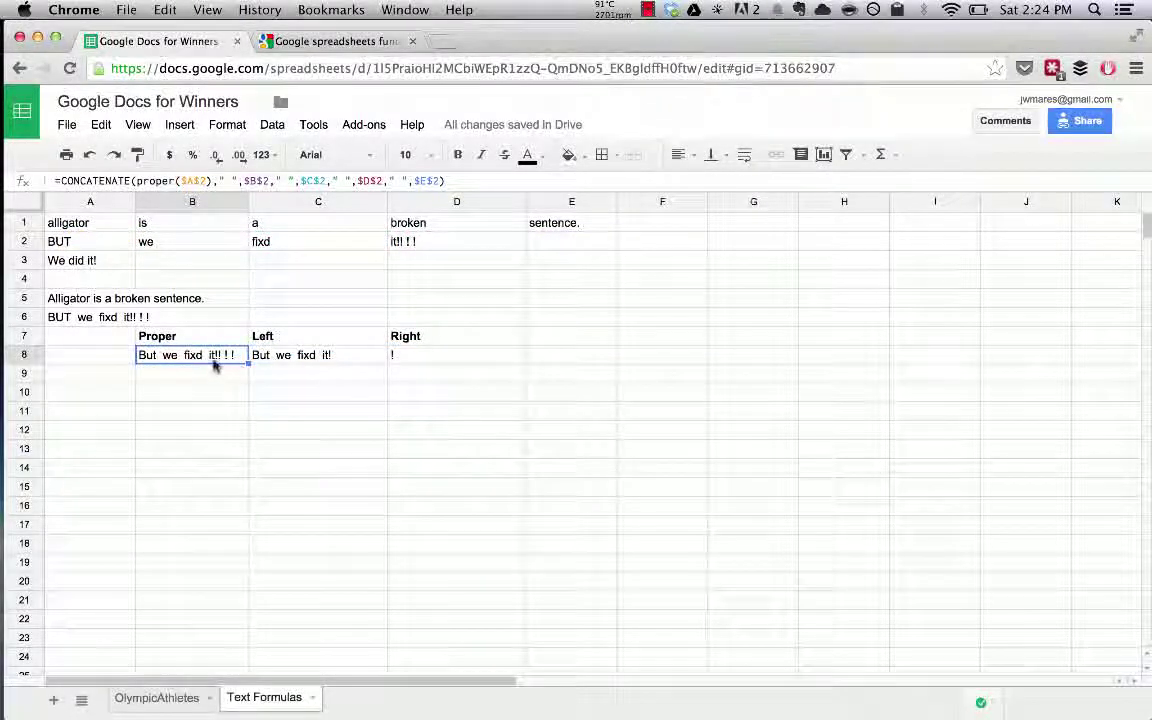
# Move the Right heading from D7 to C9 and clear the RIGHT formula from D8
pyautogui.click(410, 340)
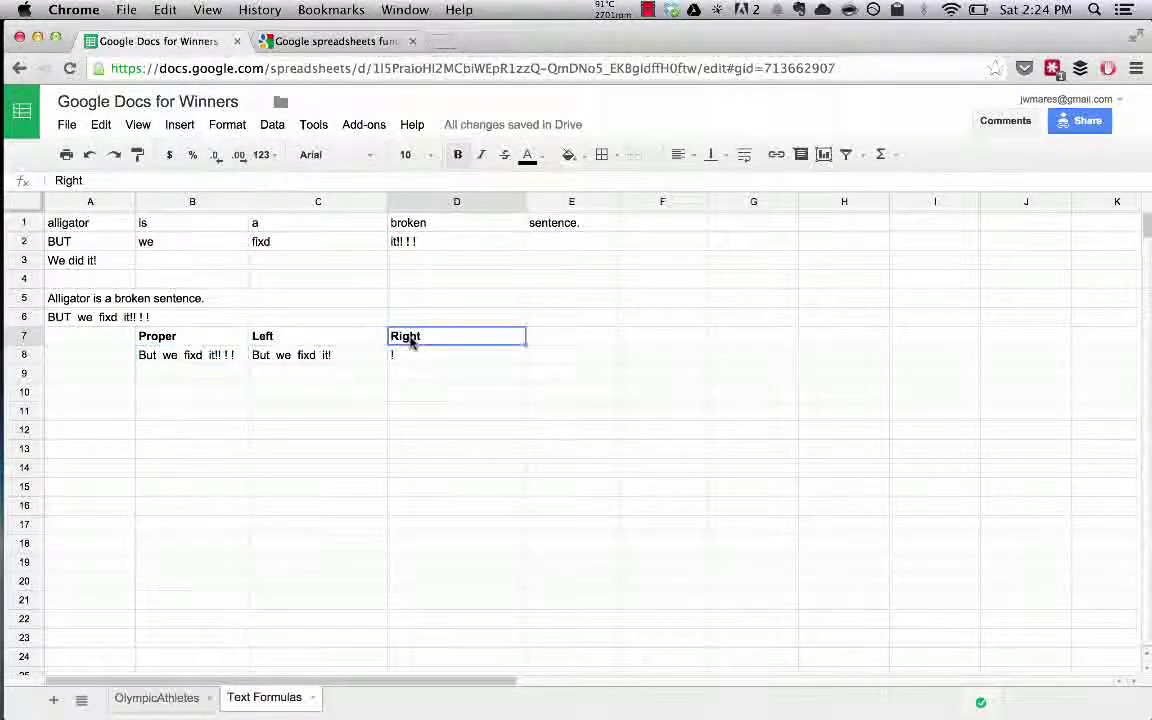
pyautogui.hotkey('ctrl', 'c')
pyautogui.click(330, 376)
pyautogui.hotkey('ctrl', 'v')
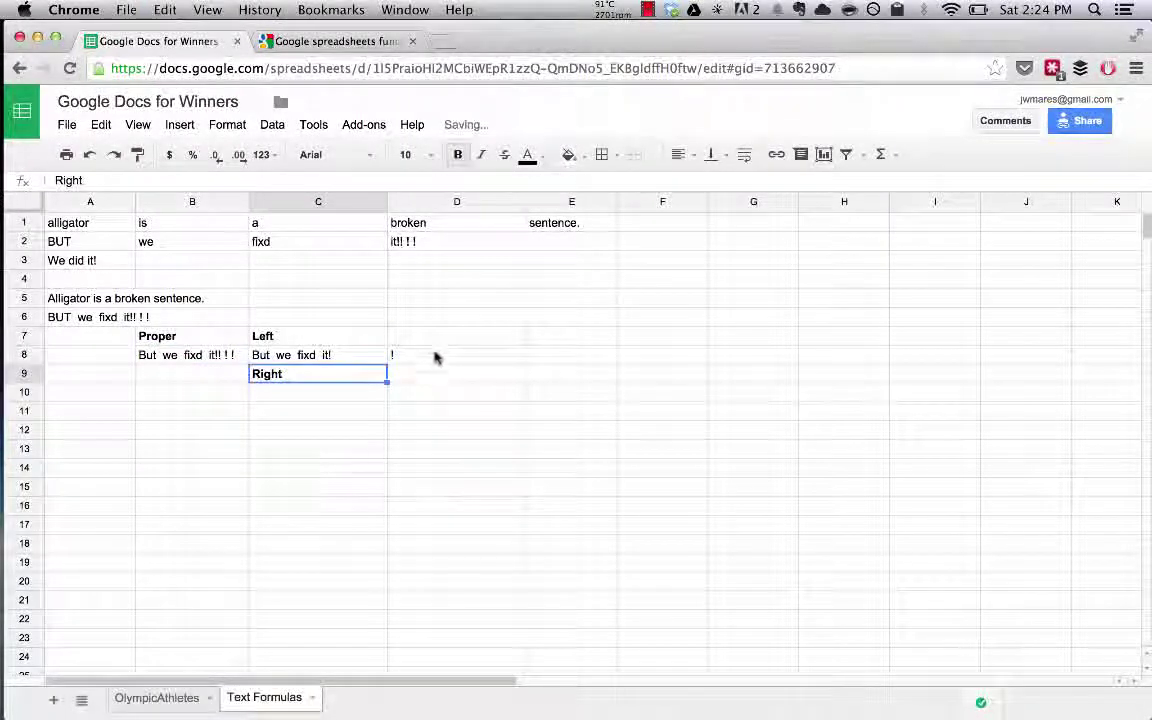
pyautogui.click(434, 355)
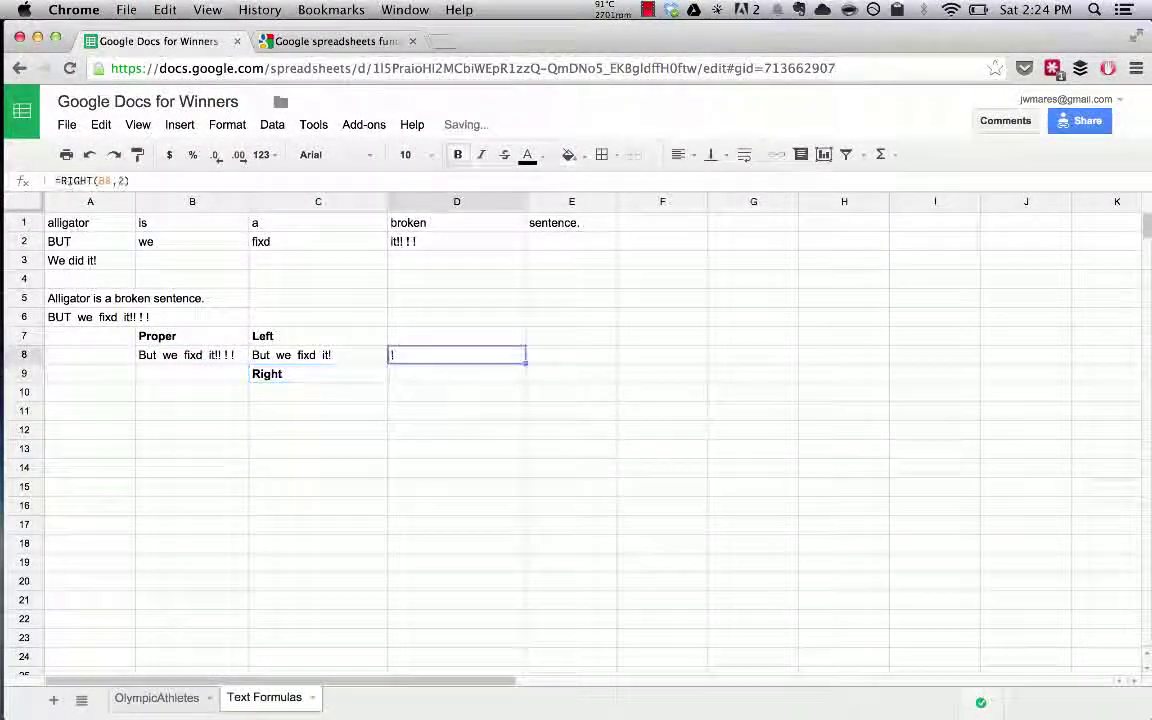
# Fill the CONCATENATE formula from B8 down into B9, beside the Right heading
pyautogui.click(184, 356)
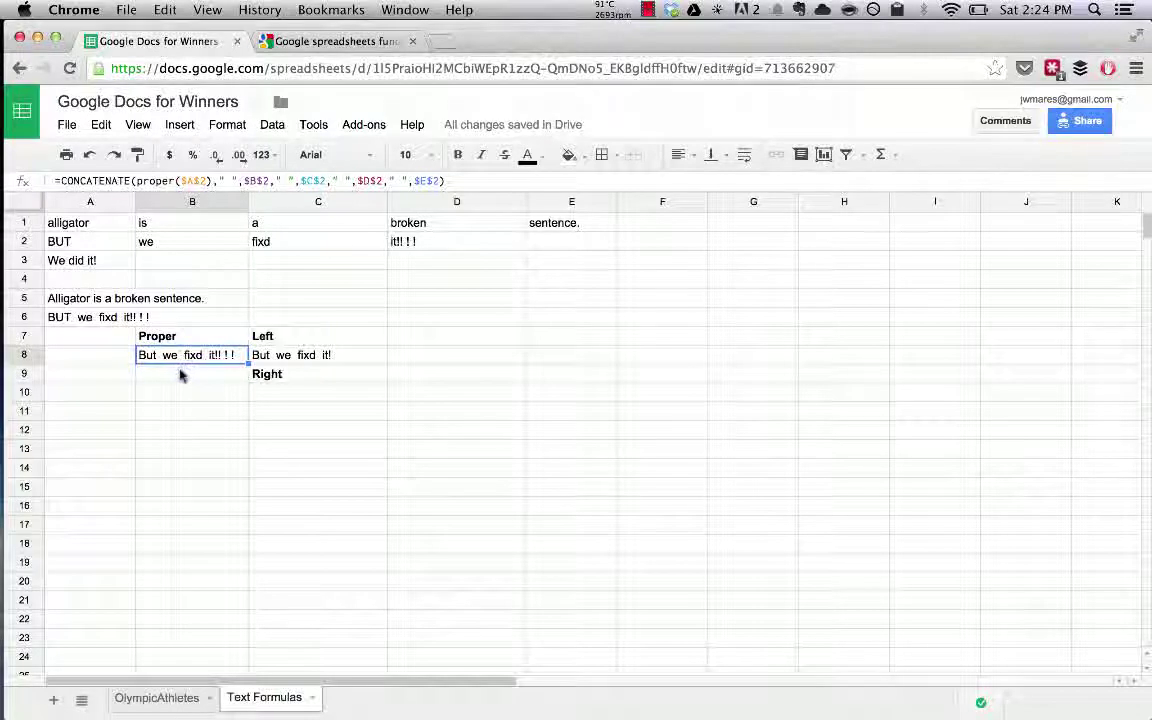
pyautogui.click(180, 374)
pyautogui.click(214, 362)
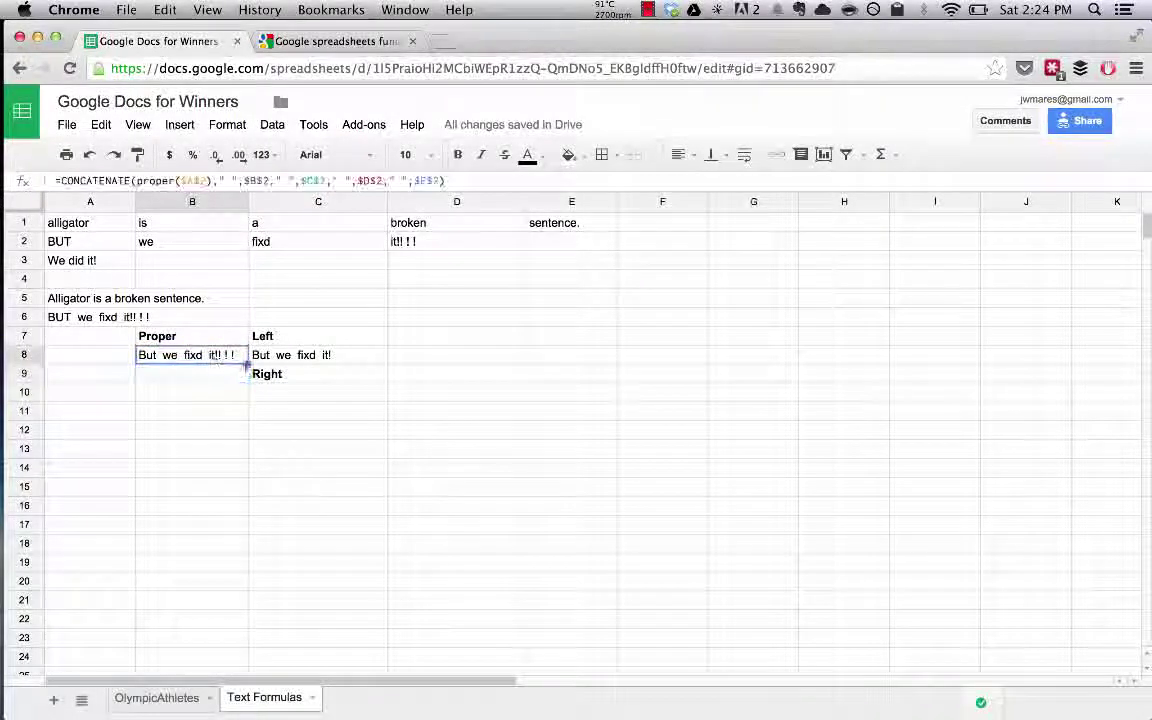
pyautogui.moveTo(247, 376); pyautogui.dragTo(246, 378)
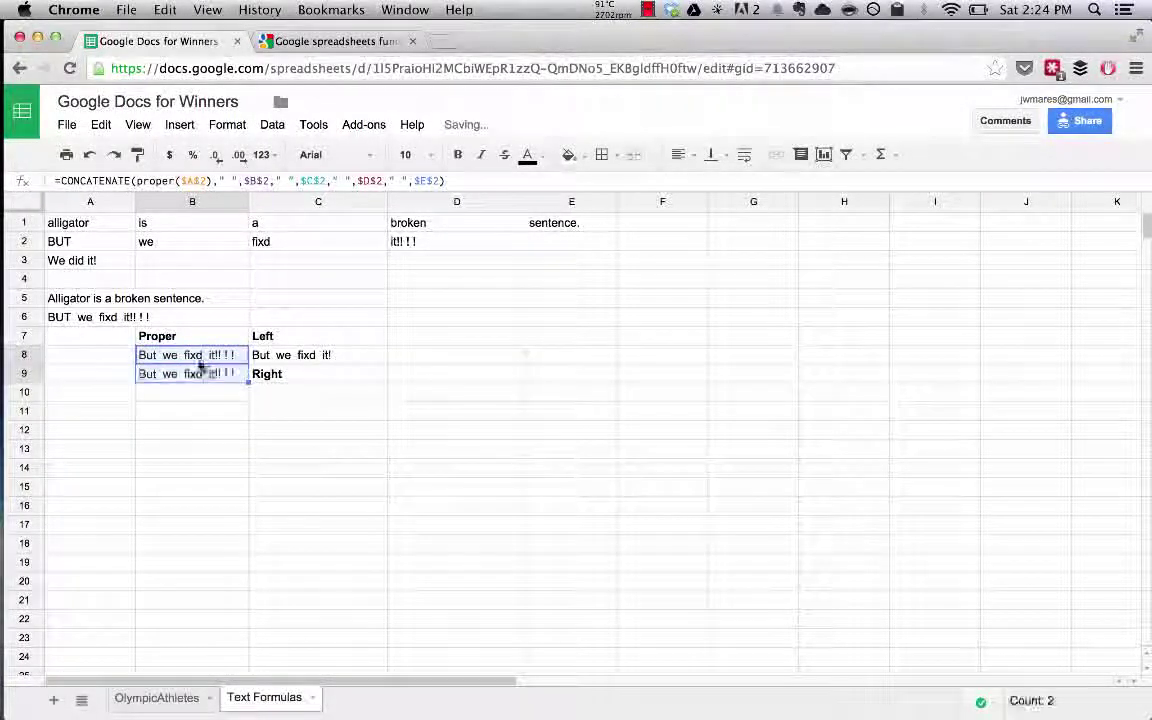
pyautogui.click(192, 375)
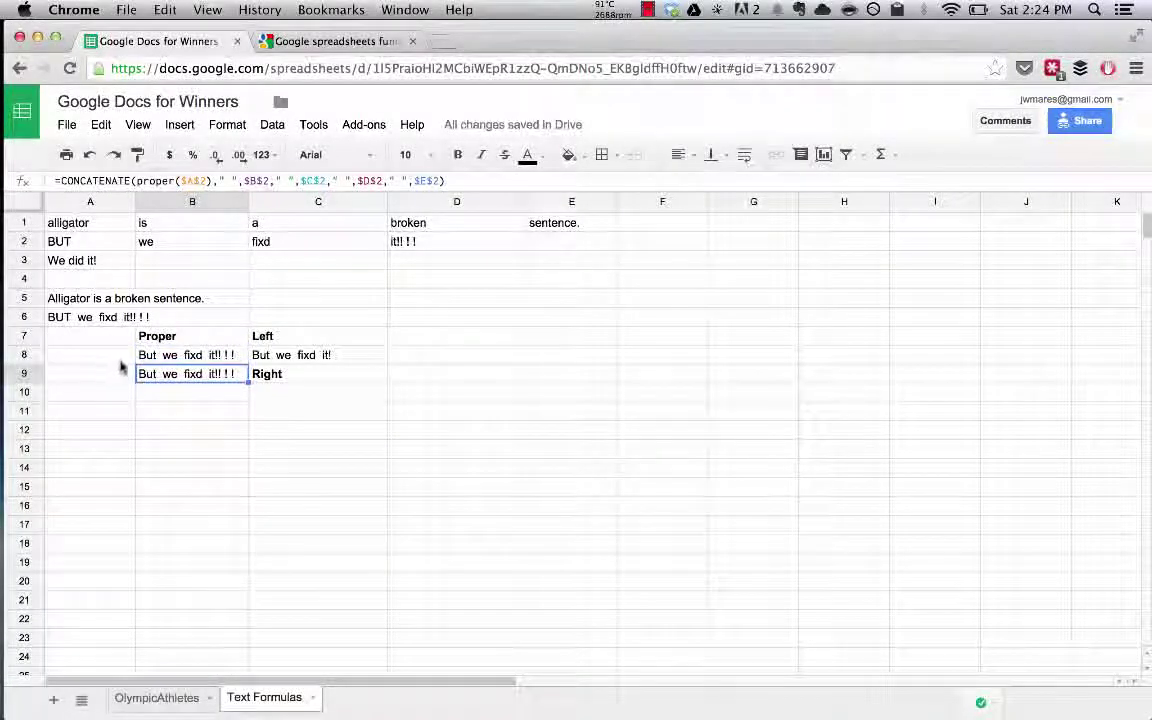
# Try adding the unquoted text NBA as the first argument of B9's CONCATENATE formula
pyautogui.doubleClick(142, 374)
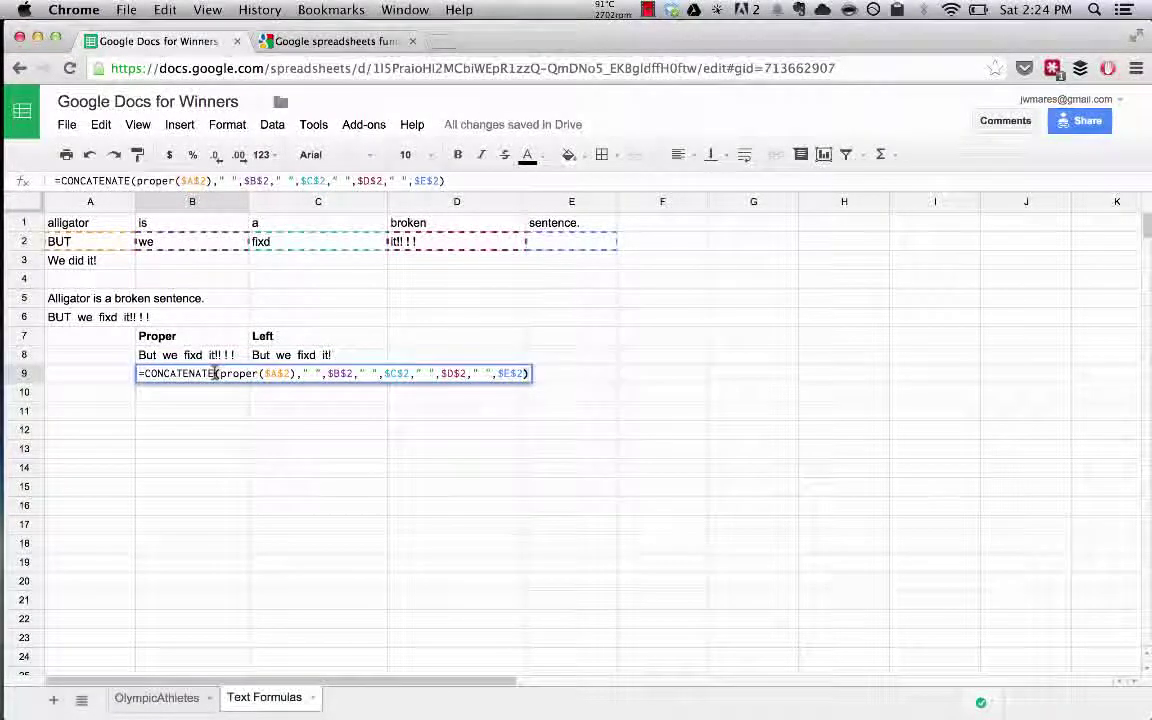
pyautogui.doubleClick(214, 373)
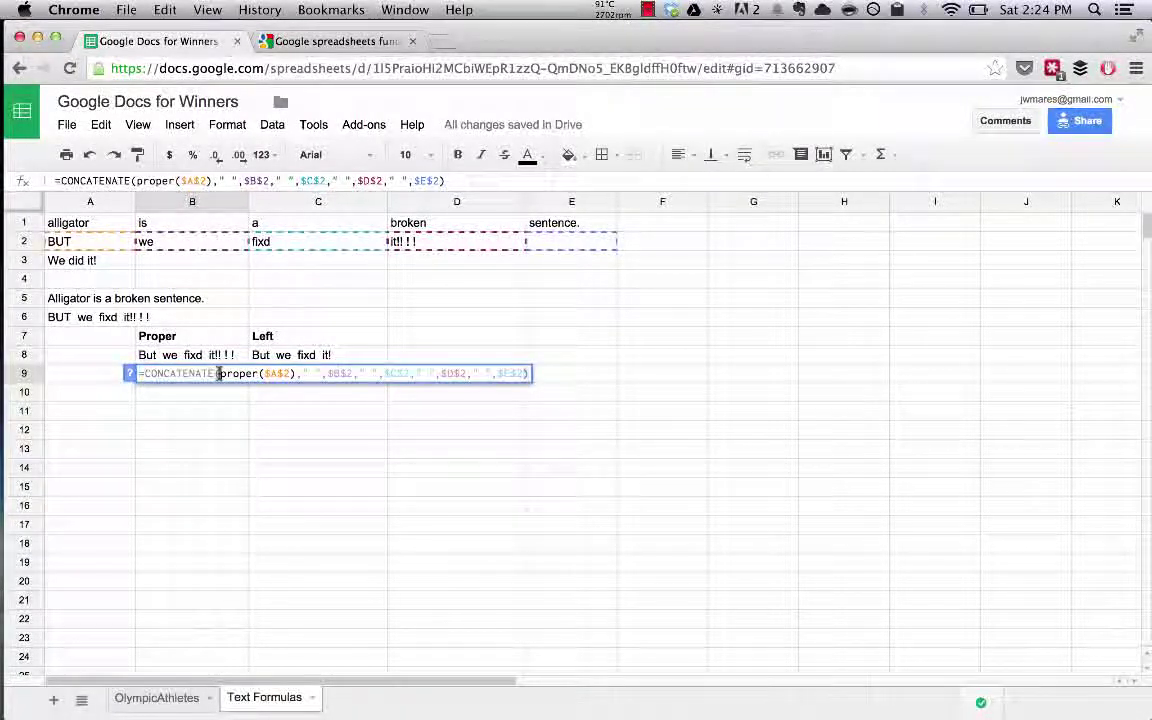
pyautogui.write('NBE')
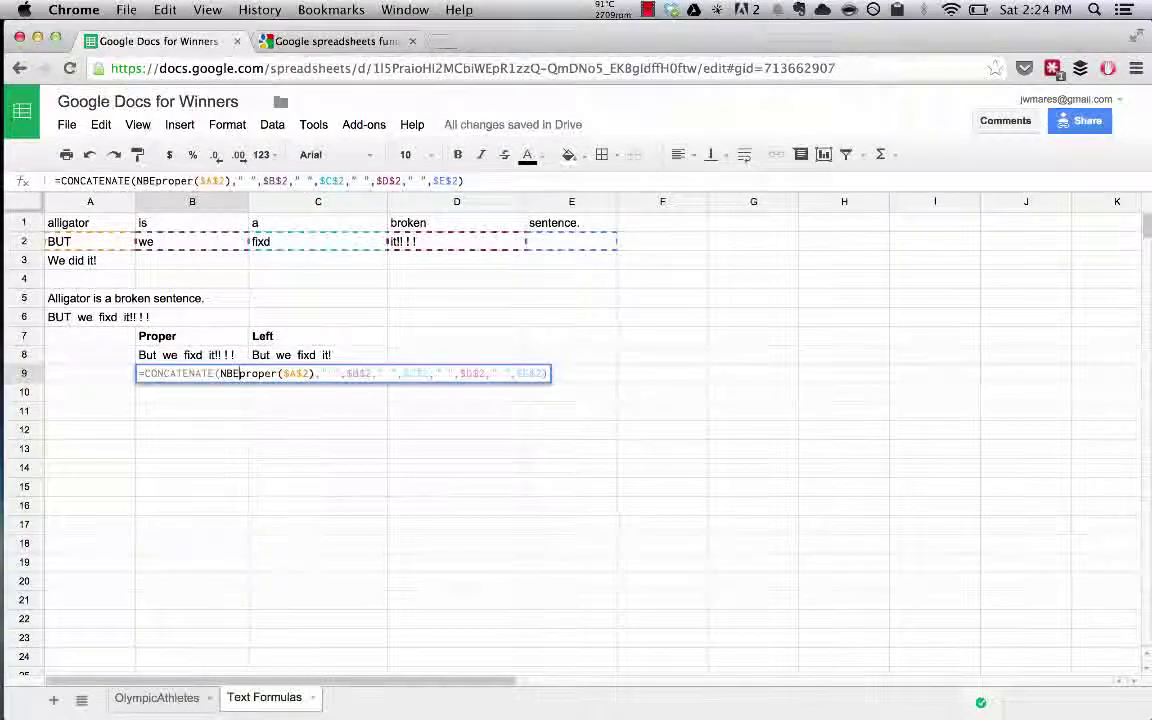
pyautogui.press('BackSpace')
pyautogui.write('SP,')
pyautogui.press('Return')
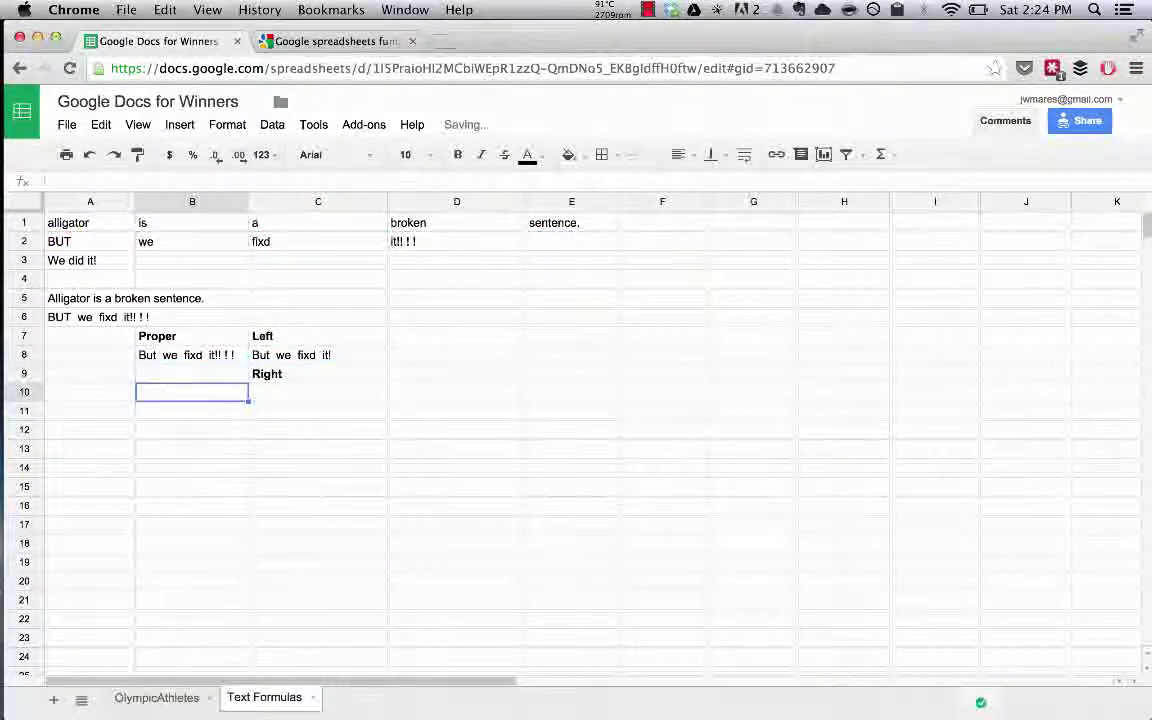
pyautogui.click(165, 373)
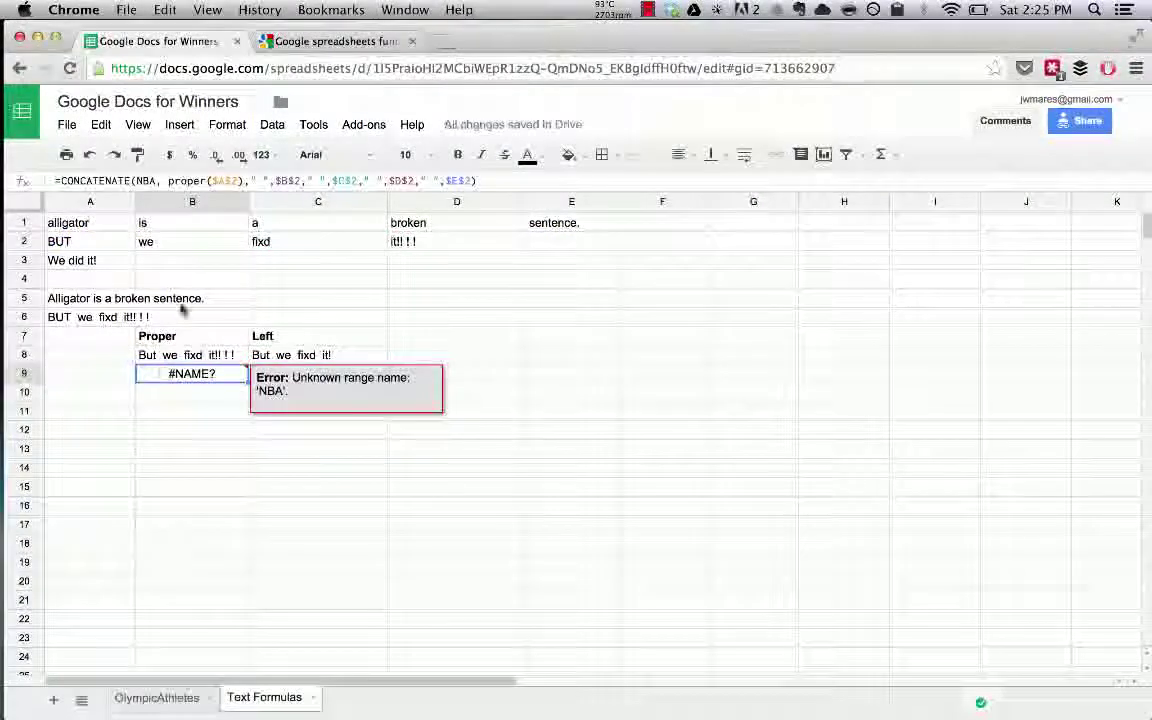
# Remove the NBA argument from B9's CONCATENATE formula so it starts again with proper($A$2)
pyautogui.click(169, 181)
pyautogui.press('BackSpace')
pyautogui.press('BackSpace')
pyautogui.press('BackSpace')
pyautogui.press('BackSpace')
pyautogui.press('BackSpace')
pyautogui.press('BackSpace')
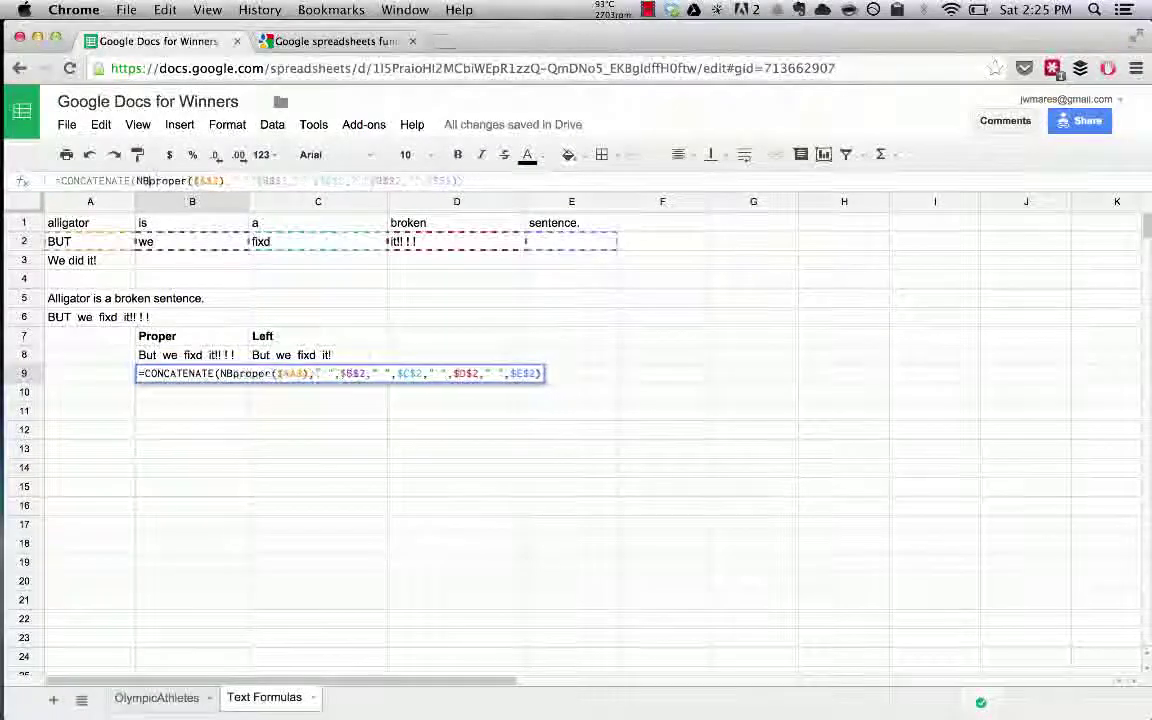
pyautogui.write('(')
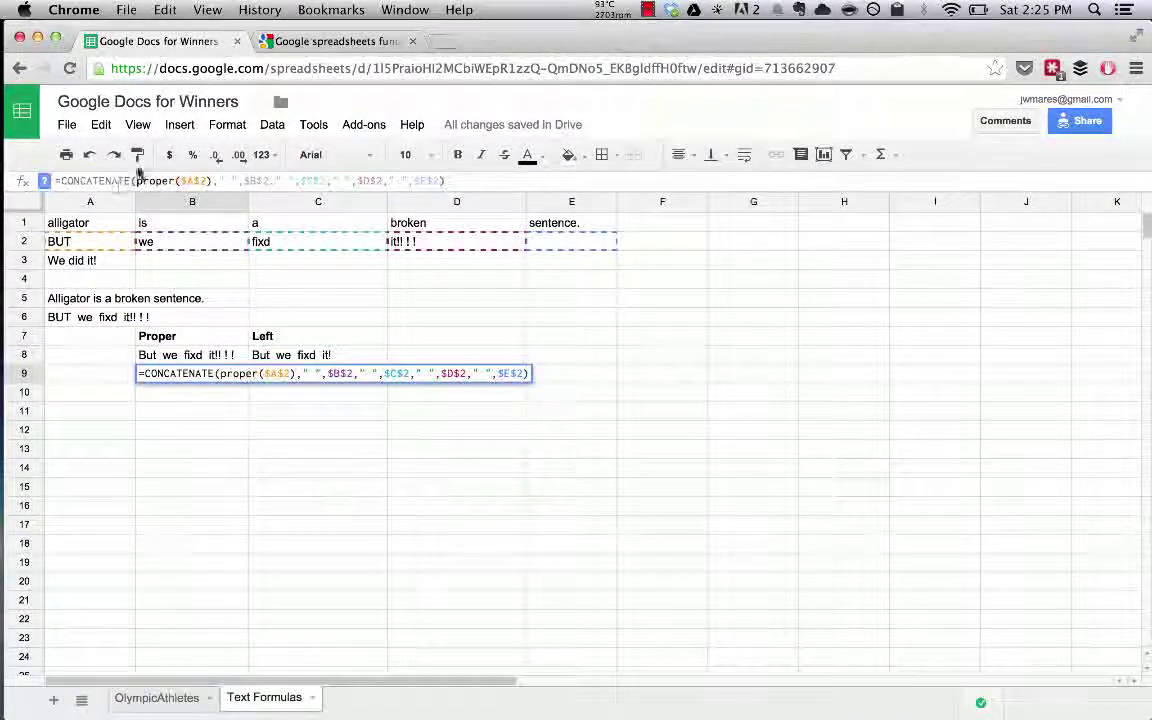
pyautogui.press('Return')
pyautogui.click(192, 373)
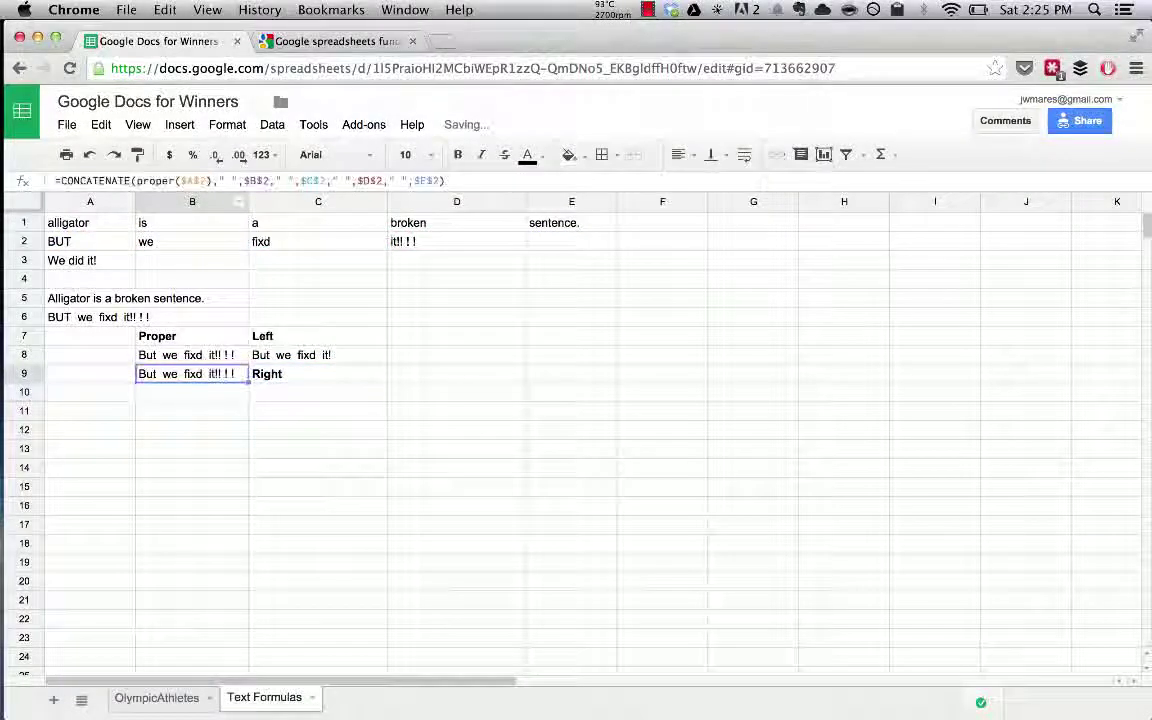
# Add NA in front of BUT in cell A2 so that it reads NABUT
pyautogui.click(70, 243)
pyautogui.click(55, 180)
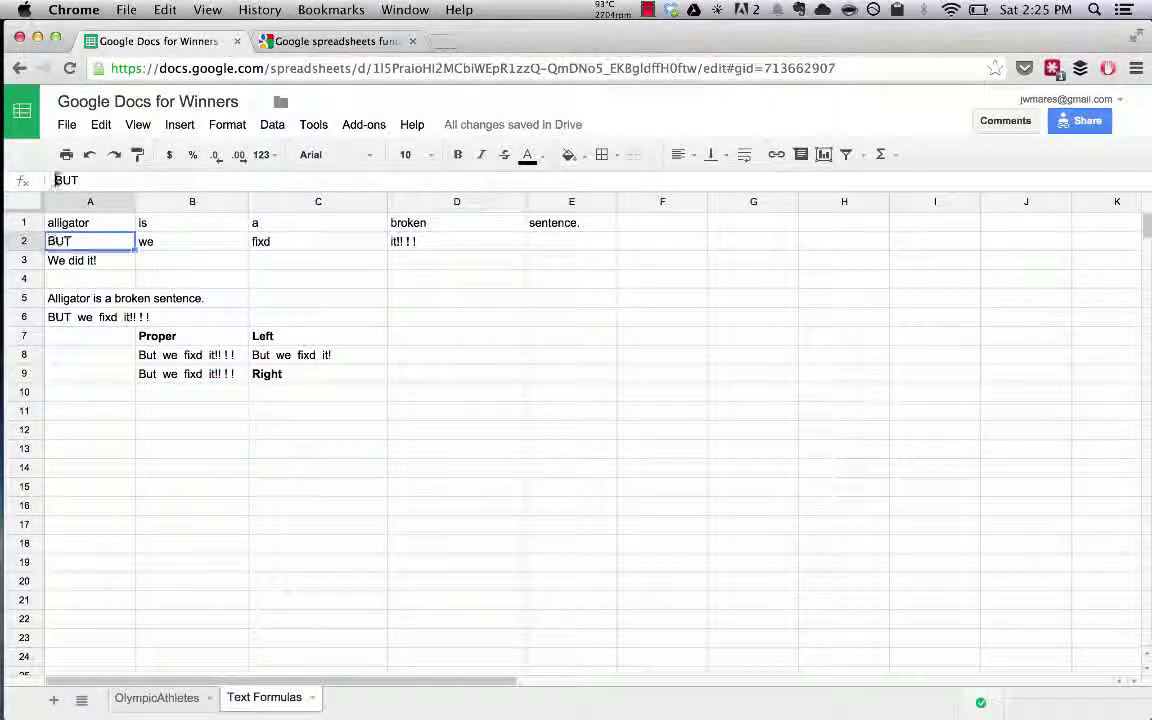
pyautogui.write('NA')
pyautogui.press('Return')
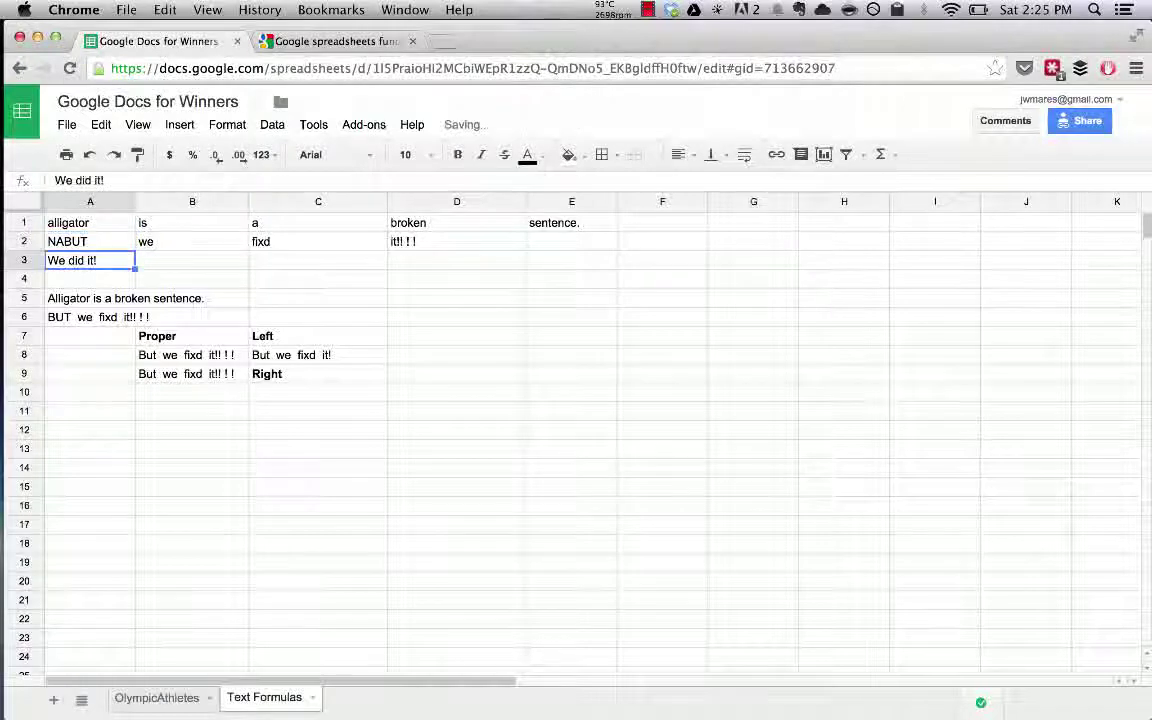
# Move the CONCATENATE formula from B9 down to B10, leaving B9 empty
pyautogui.click(291, 378)
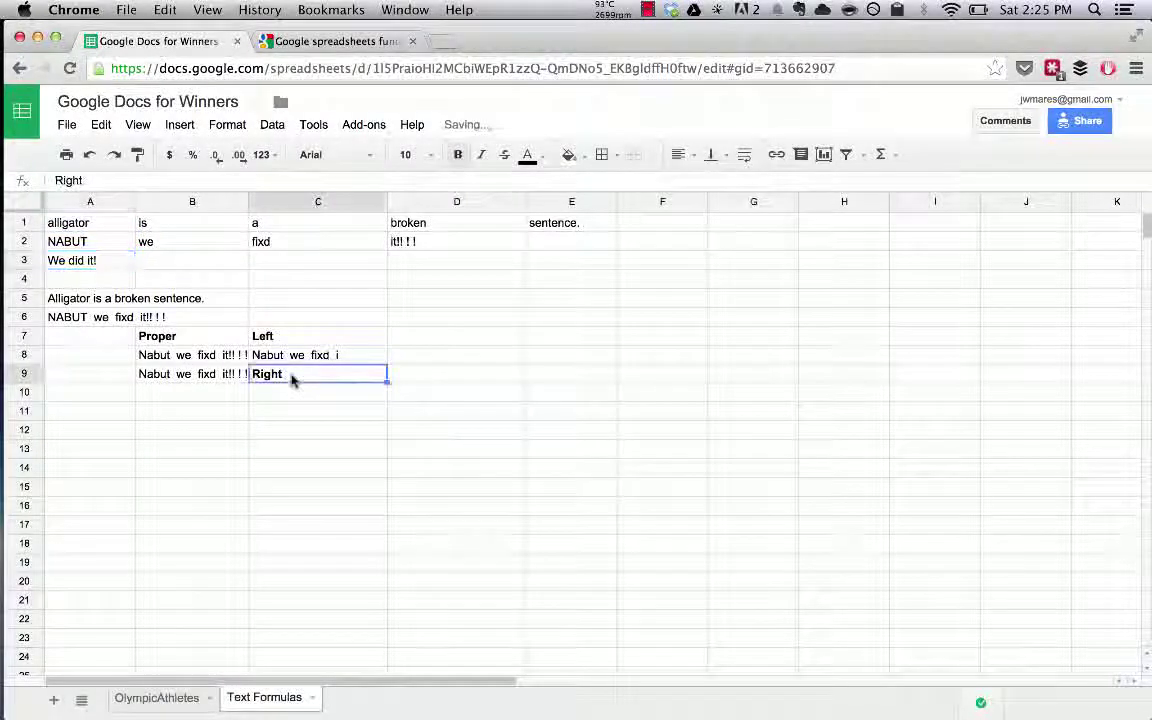
pyautogui.click(193, 376)
pyautogui.press('super+c')
pyautogui.press('Down')
pyautogui.press('super+v')
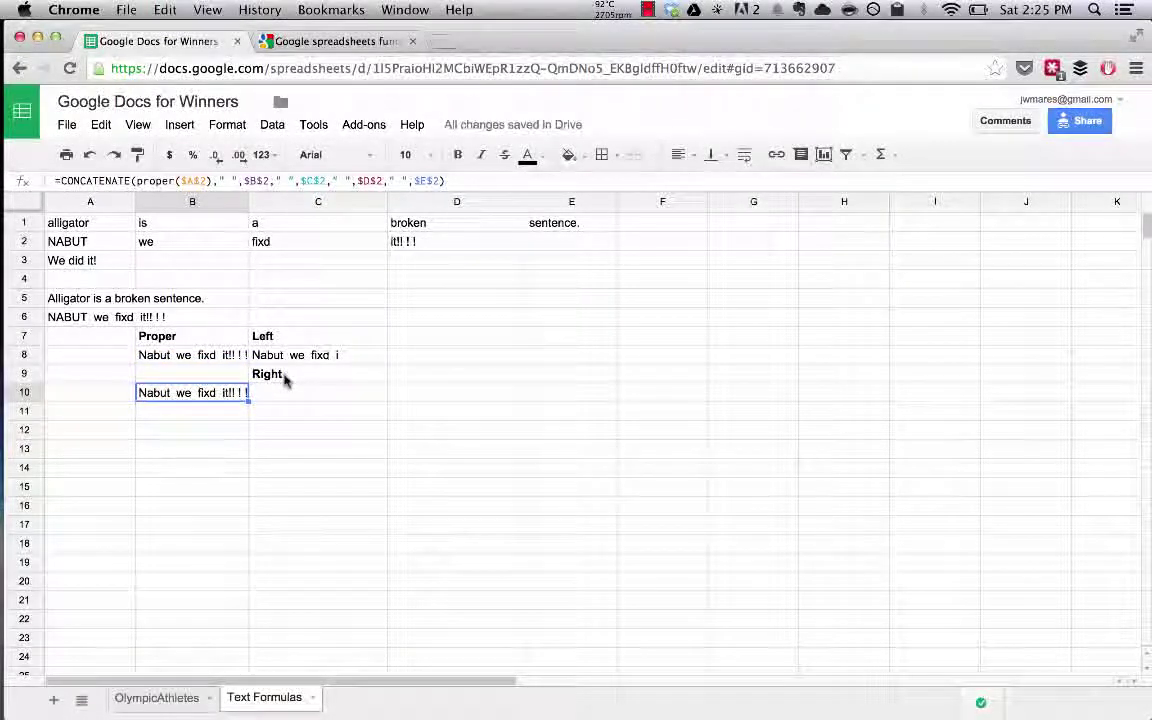
# Enter =RIGHT(B10,18) in cell C10 to extract the last 18 characters of the sentence in B10
pyautogui.click(305, 401)
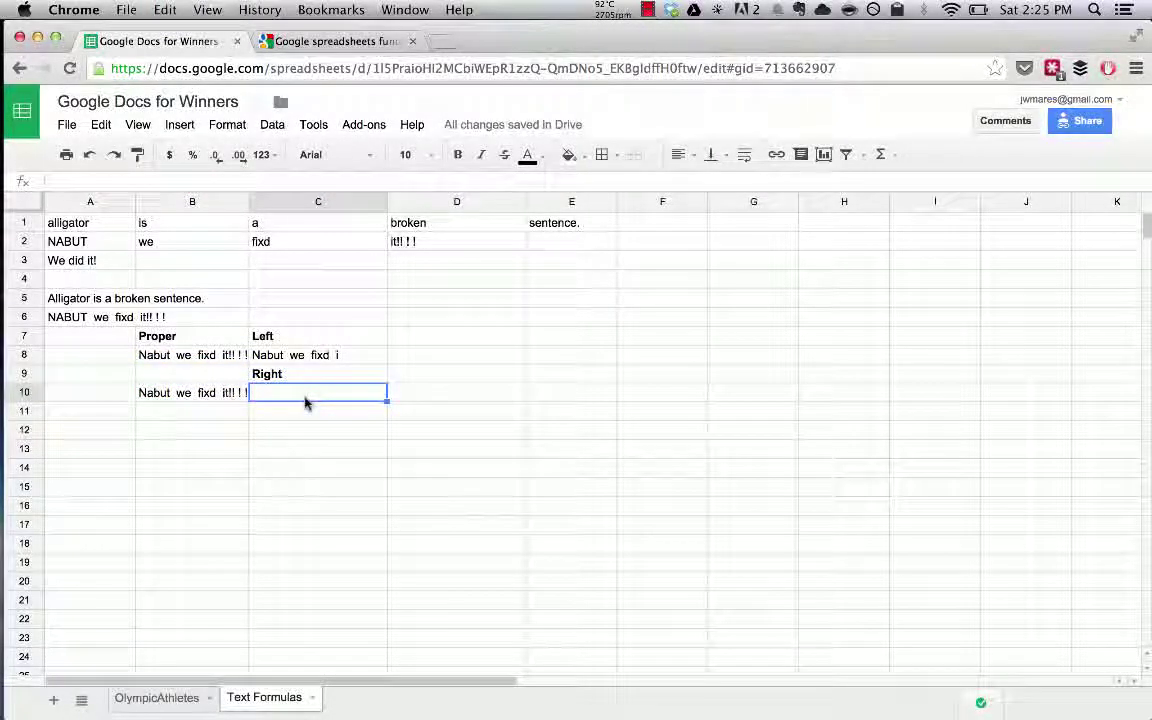
pyautogui.write('=ri')
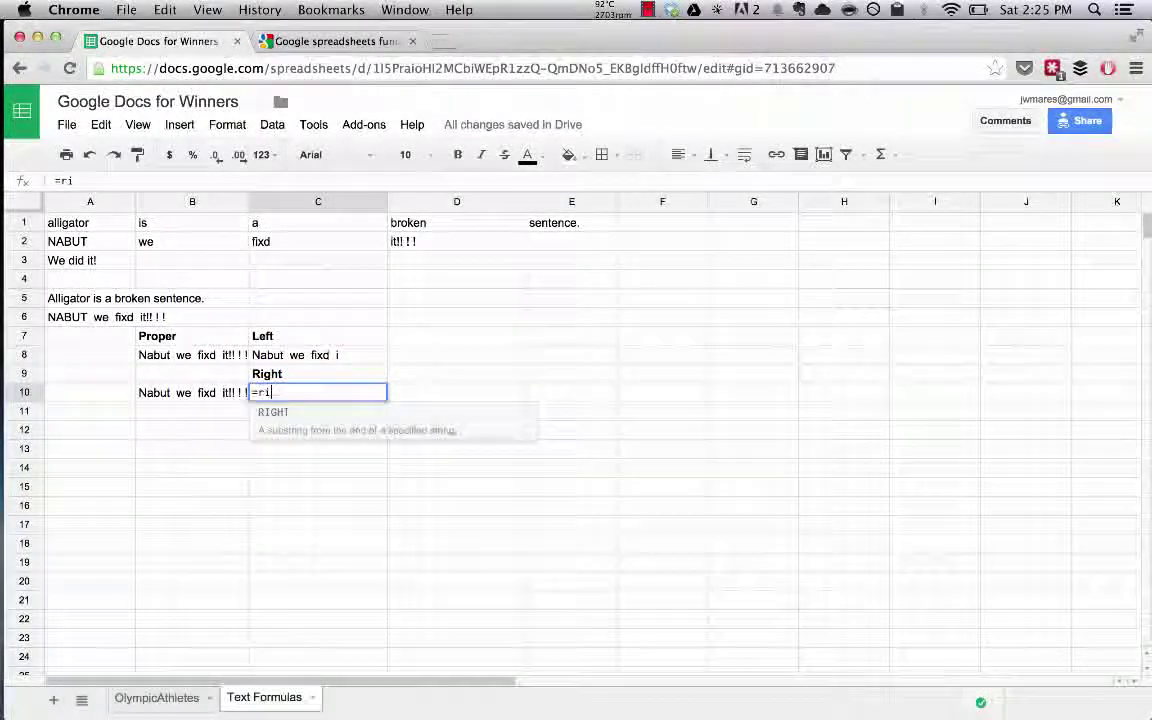
pyautogui.press('Tab')
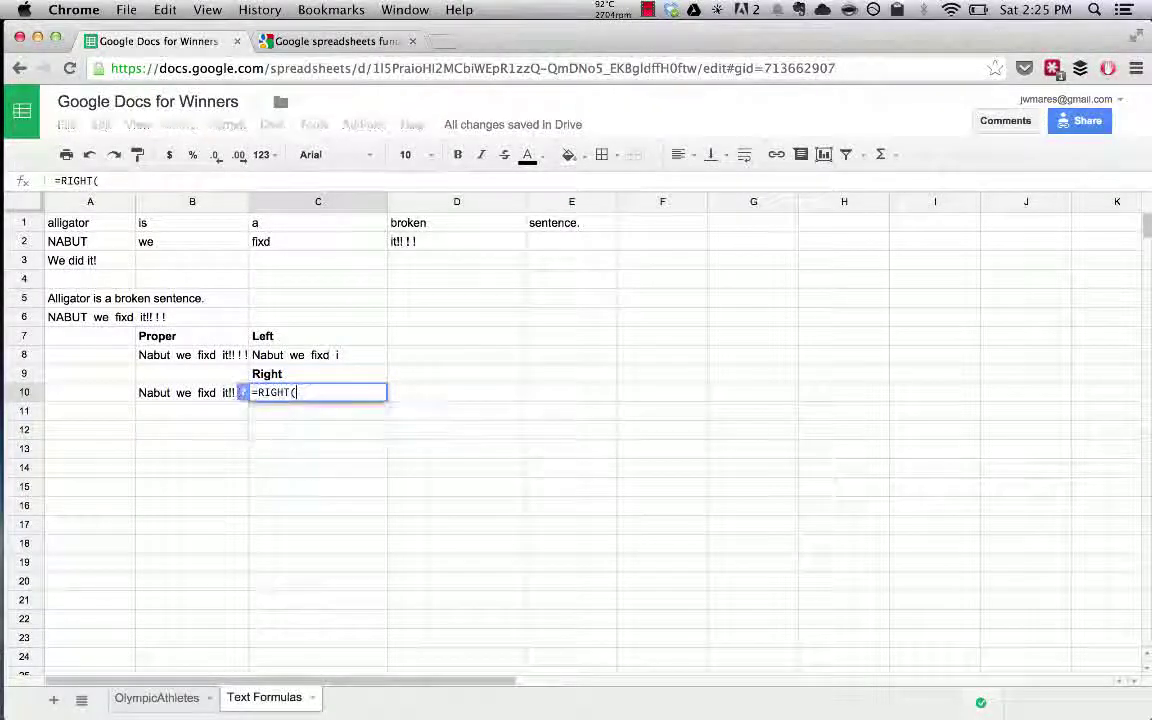
pyautogui.click(205, 392)
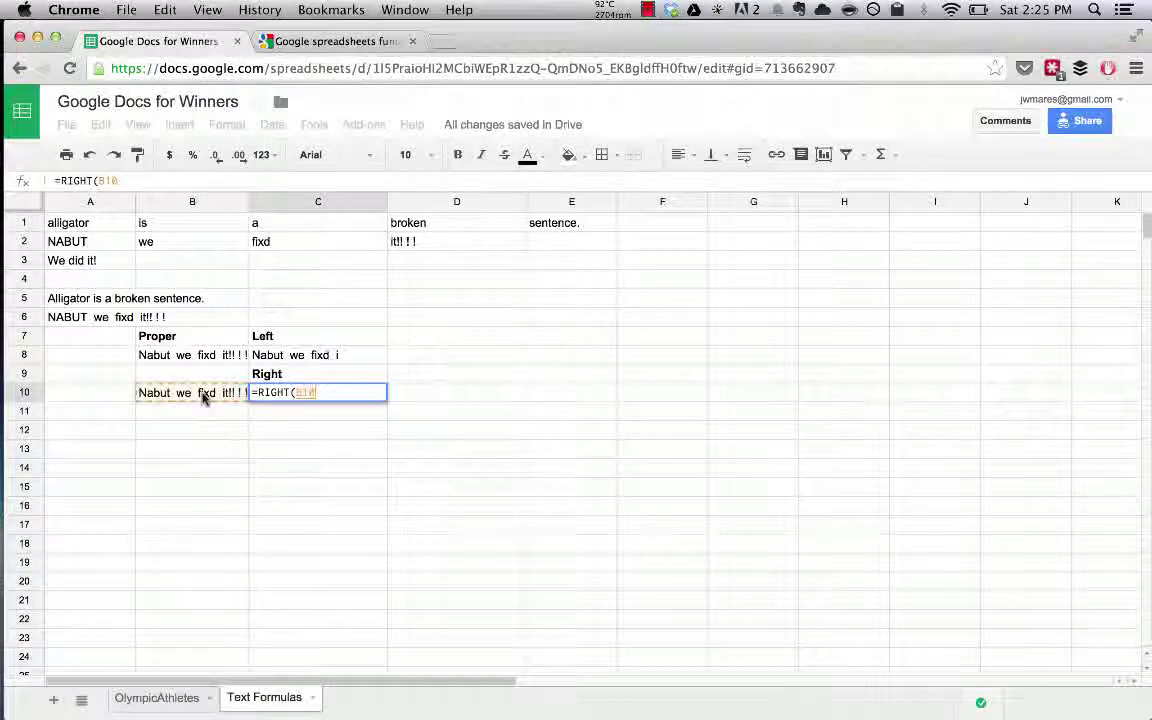
pyautogui.write(',')
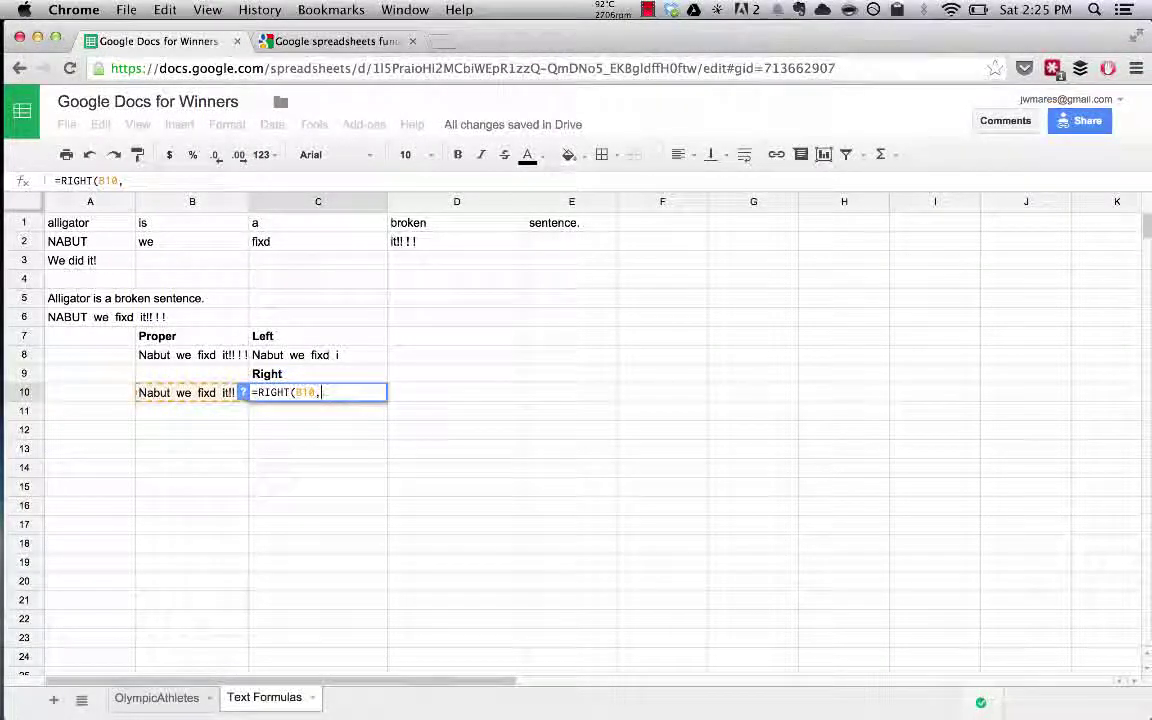
pyautogui.write('18)')
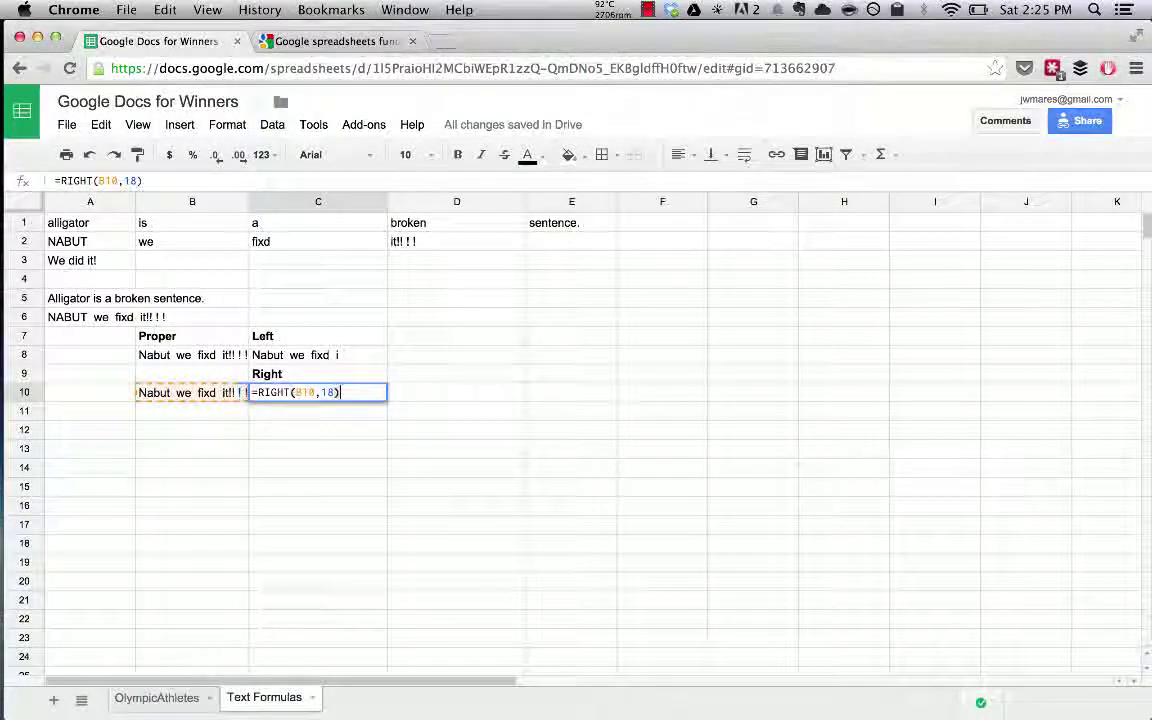
pyautogui.press('Return')
# Try 26 as the number of characters in C10's RIGHT formula
pyautogui.click(277, 397)
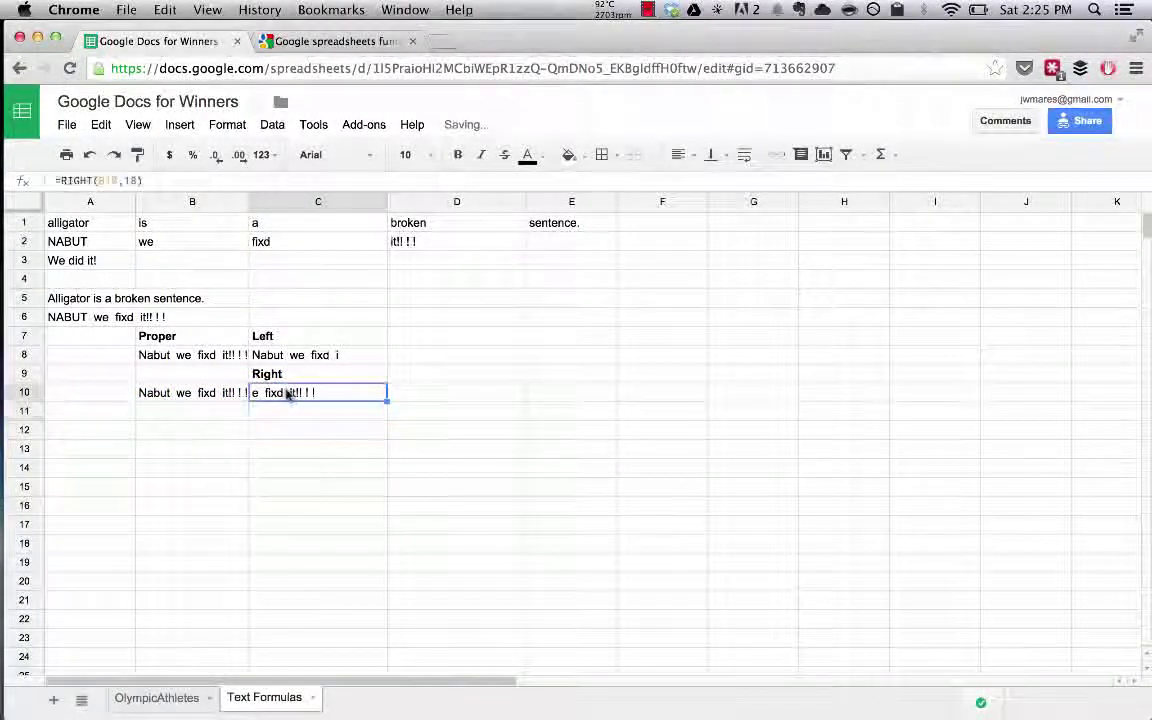
pyautogui.click(136, 179)
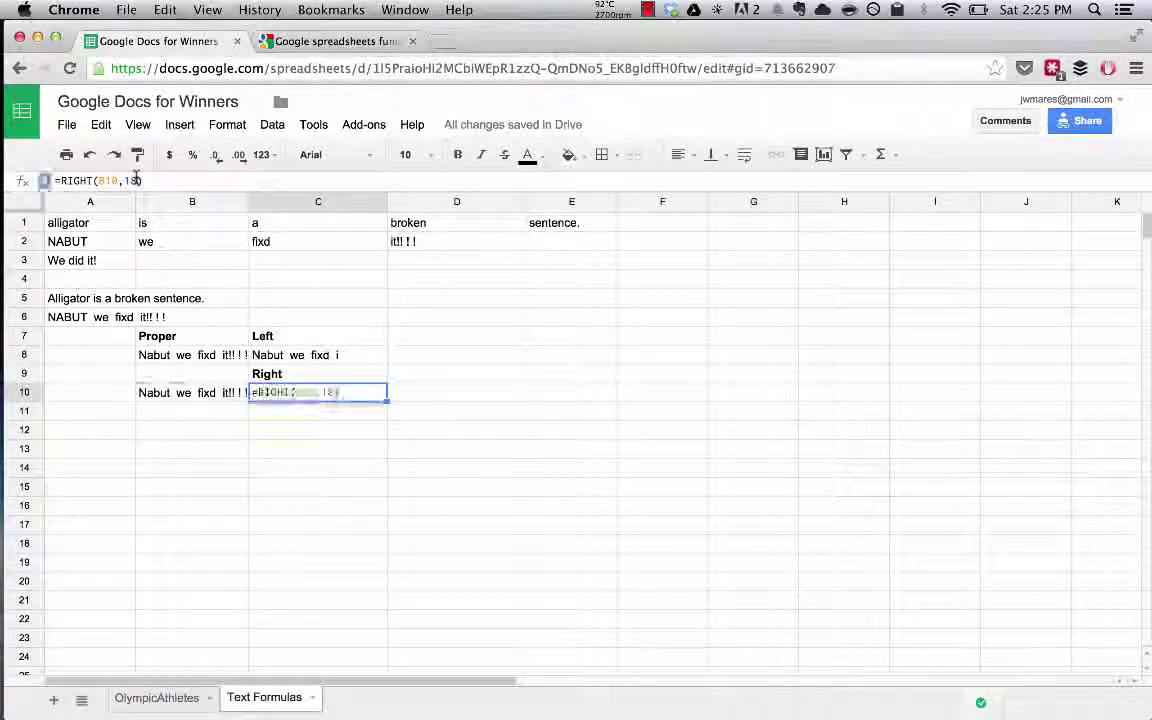
pyautogui.press('BackSpace')
pyautogui.press('BackSpace')
pyautogui.write('2')
pyautogui.press('Return')
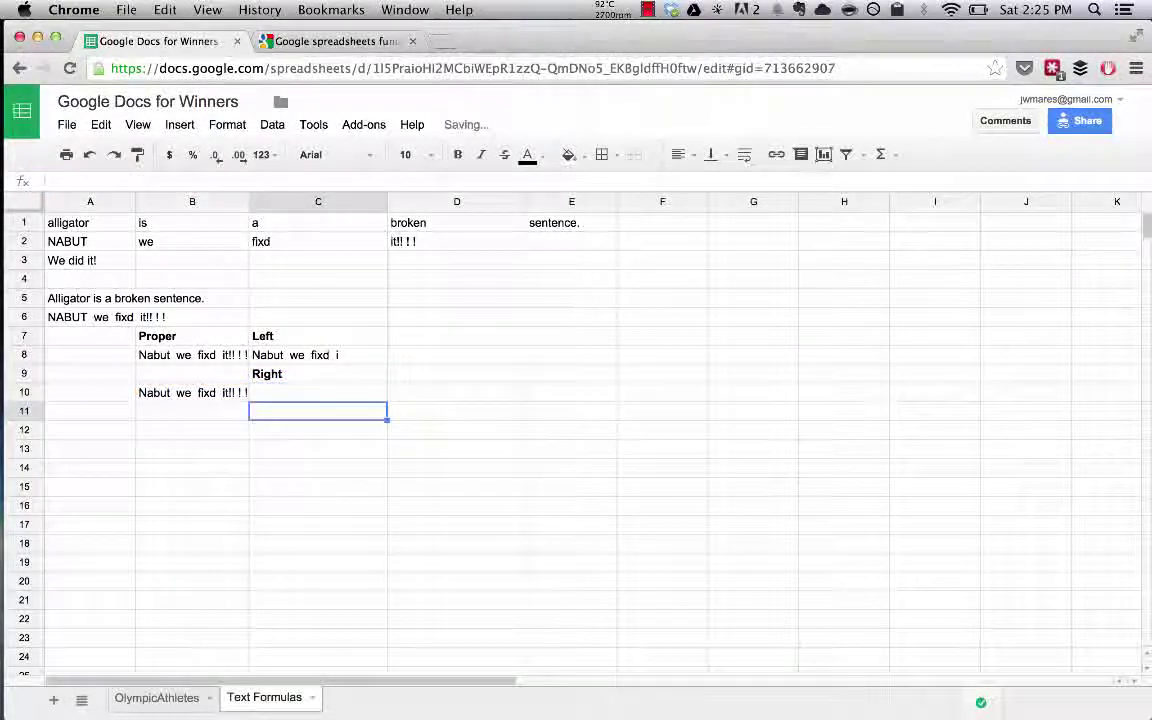
# Set the number of characters in C10's RIGHT formula to 24
pyautogui.click(290, 393)
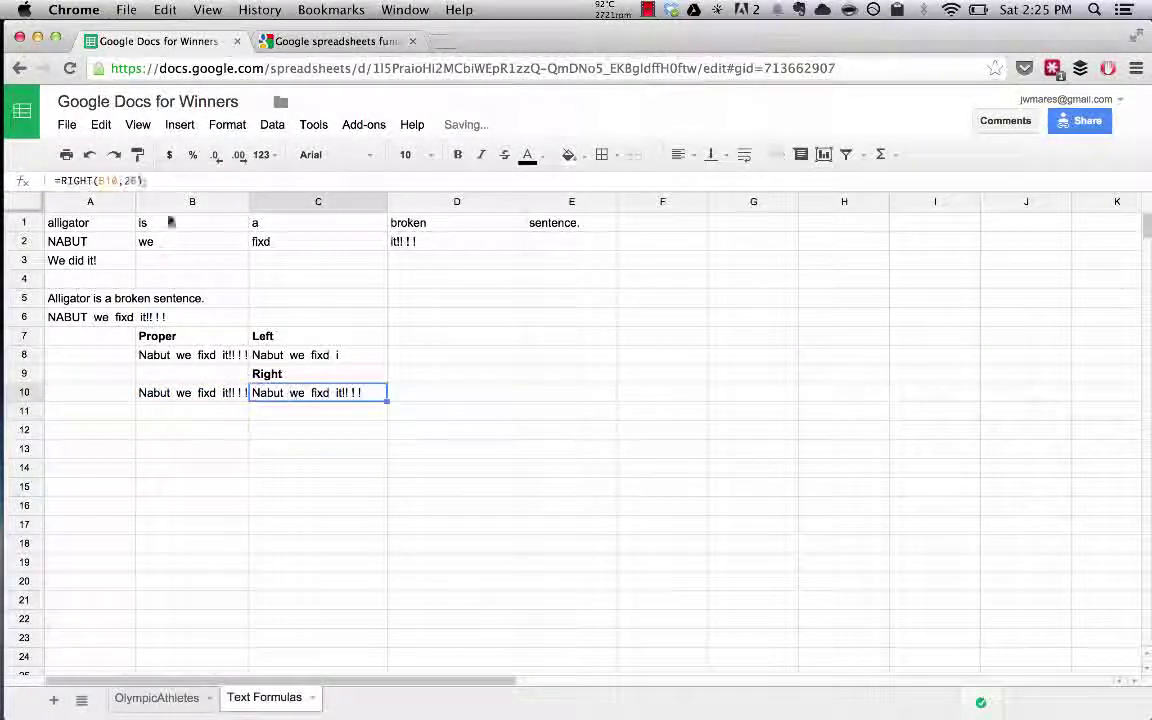
pyautogui.click(131, 180)
pyautogui.write('6')
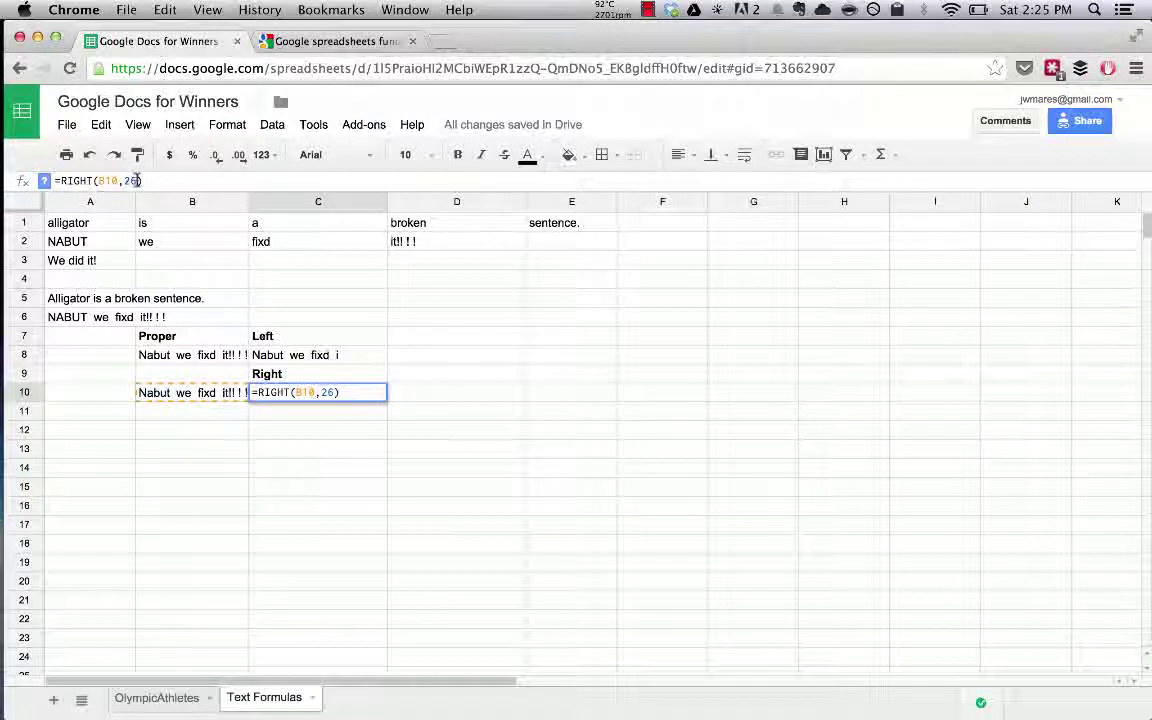
pyautogui.press('BackSpace')
pyautogui.write('4')
pyautogui.press('Return')
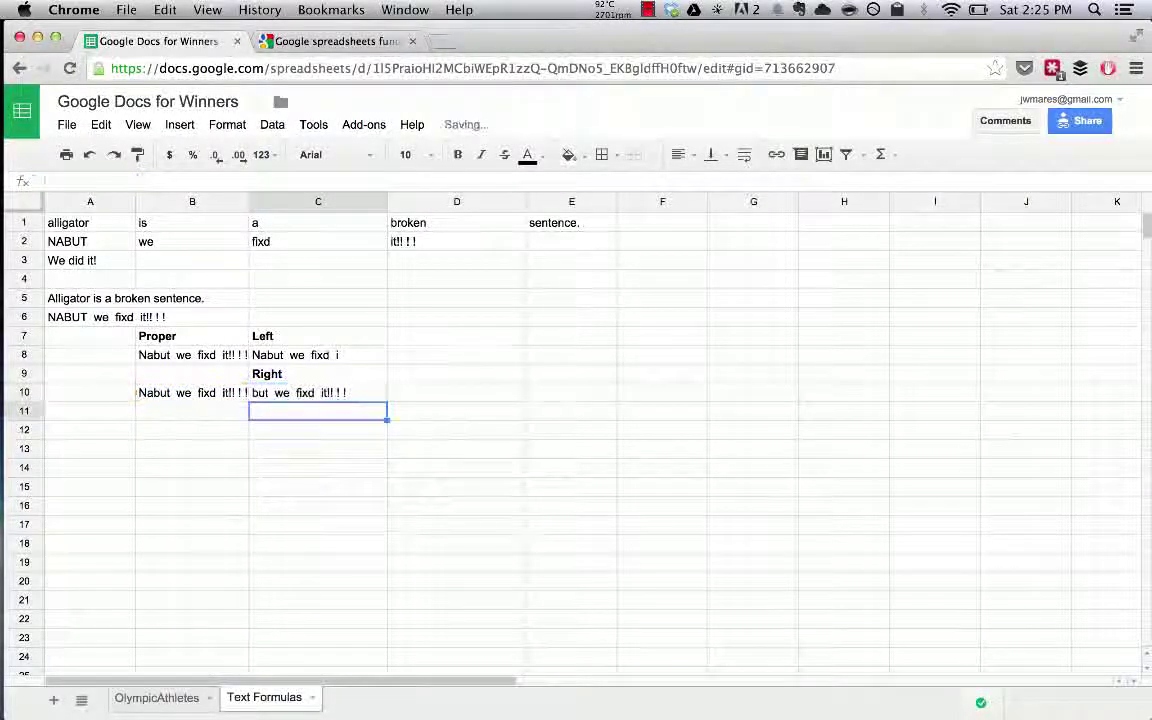